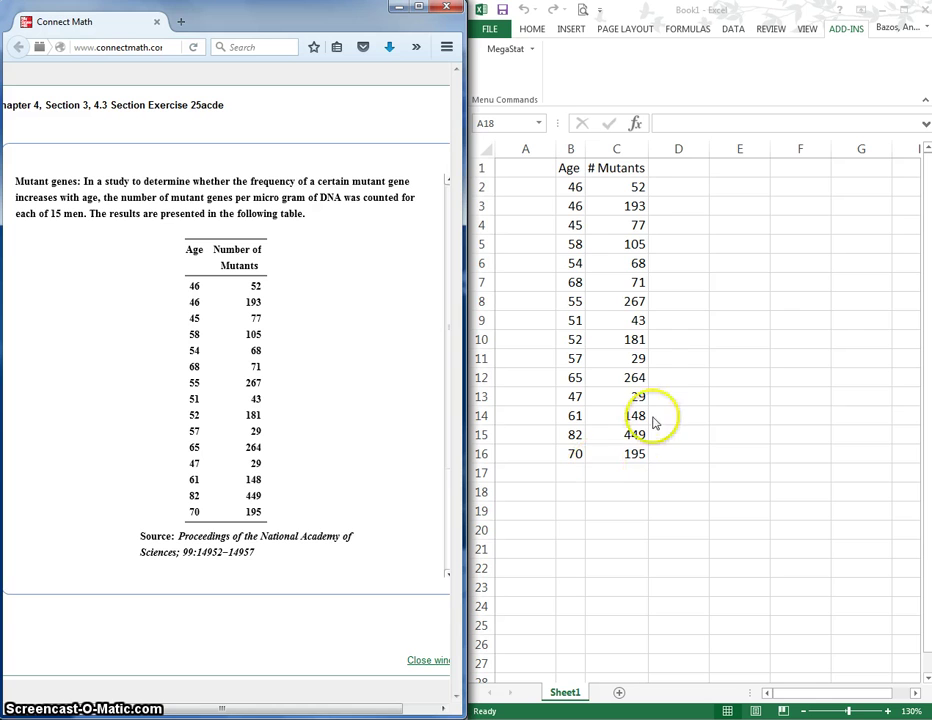
Maximize the Excel window so the Age and # Mutants sheet fills the screen.
{"action": "left_click", "coordinate": [904, 10]}
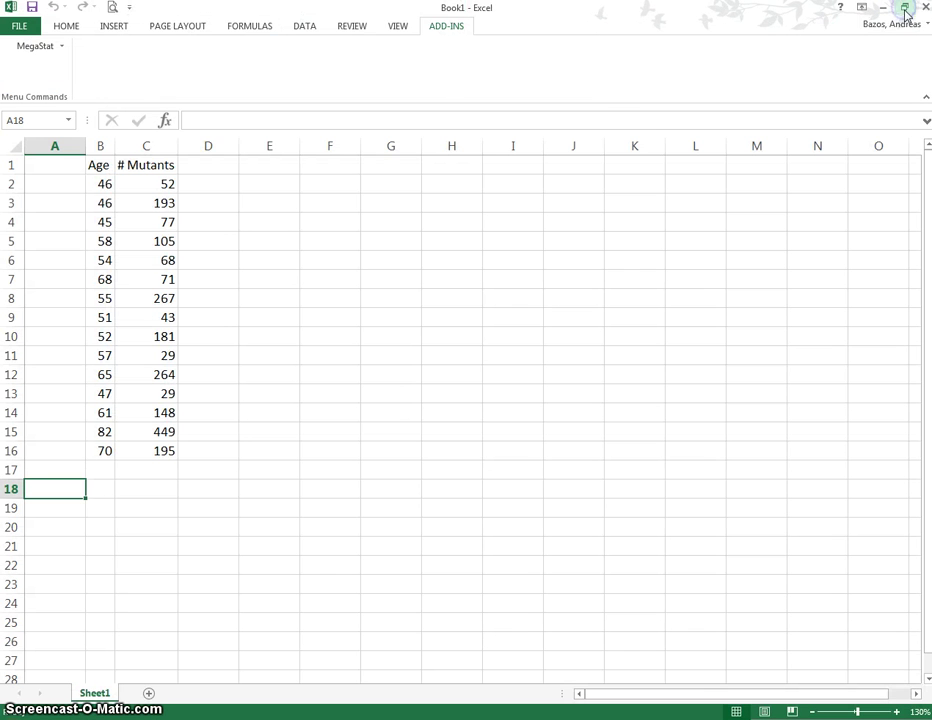
Enter the slope note m=r*sy/sx in cell E3.
{"action": "left_click", "coordinate": [76, 473]}
{"action": "left_click", "coordinate": [76, 492]}
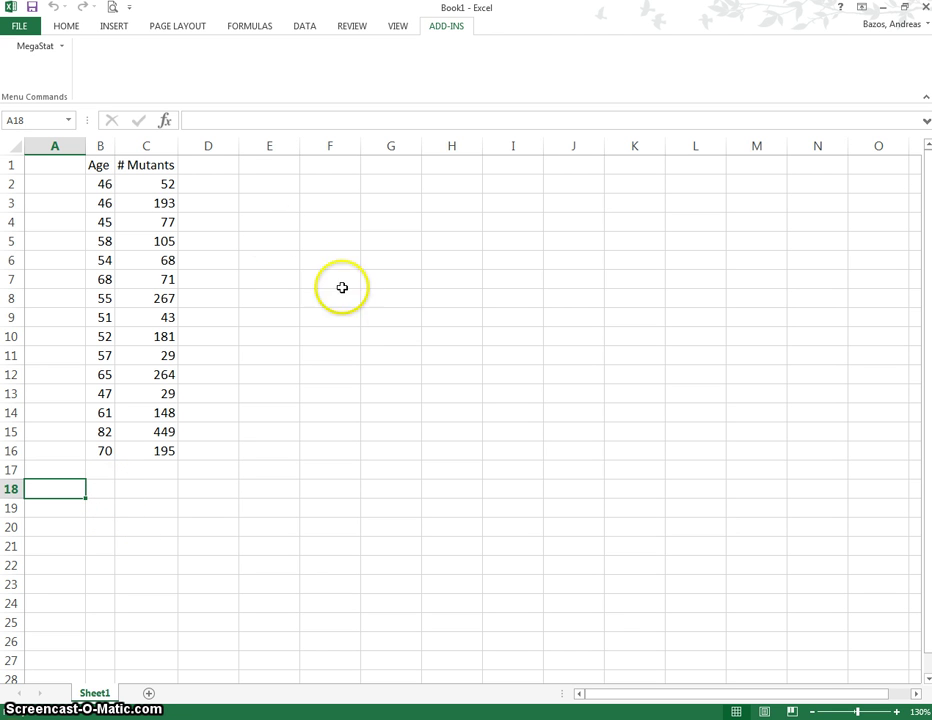
{"action": "left_click", "coordinate": [285, 205]}
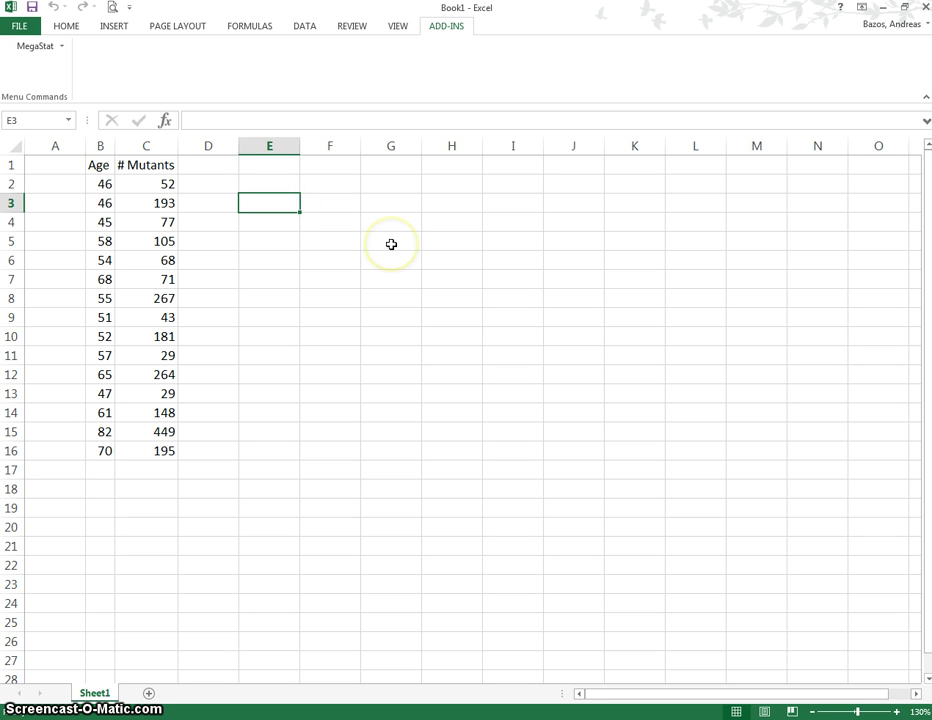
{"action": "type", "text": "m"}
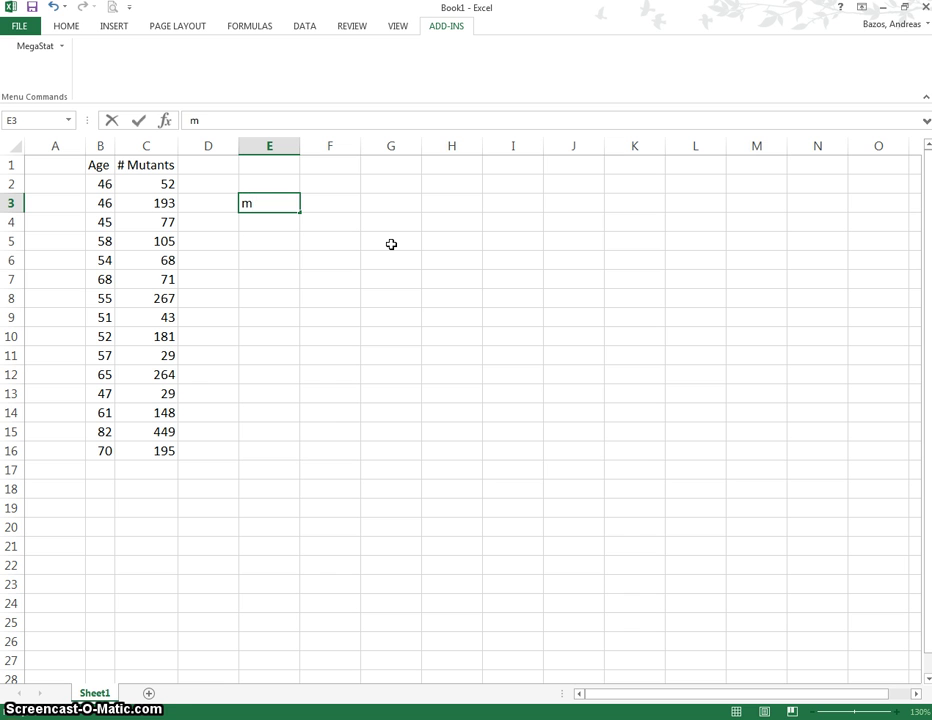
{"action": "type", "text": "="}
{"action": "type", "text": "/sx"}
{"action": "key", "text": "Return"}
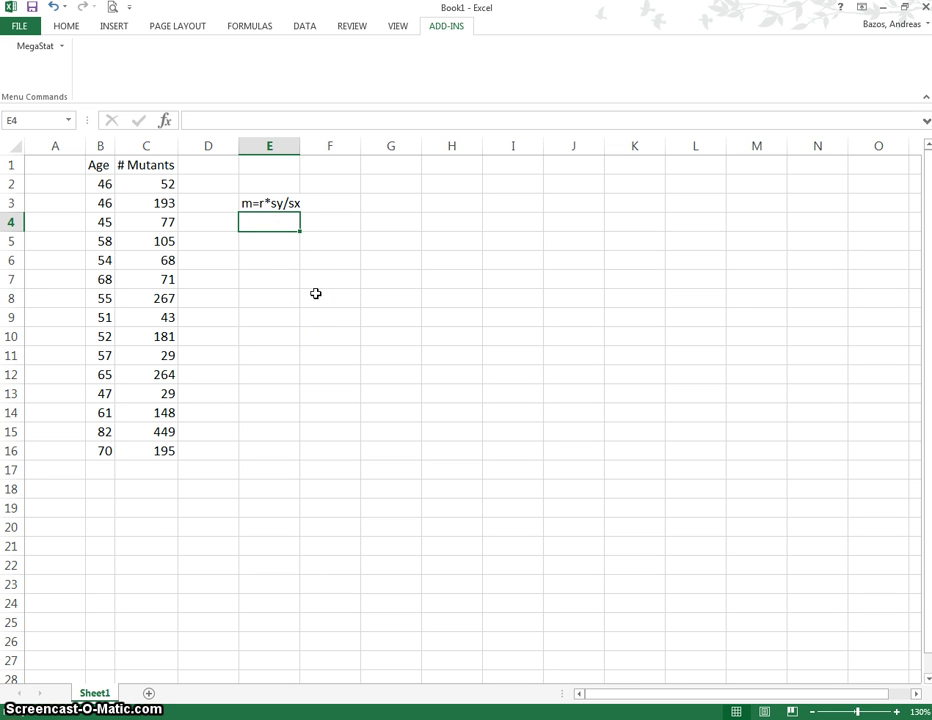
Enter the intercept note b=y-bar-m*x-bar in cell E4.
{"action": "type", "text": "b"}
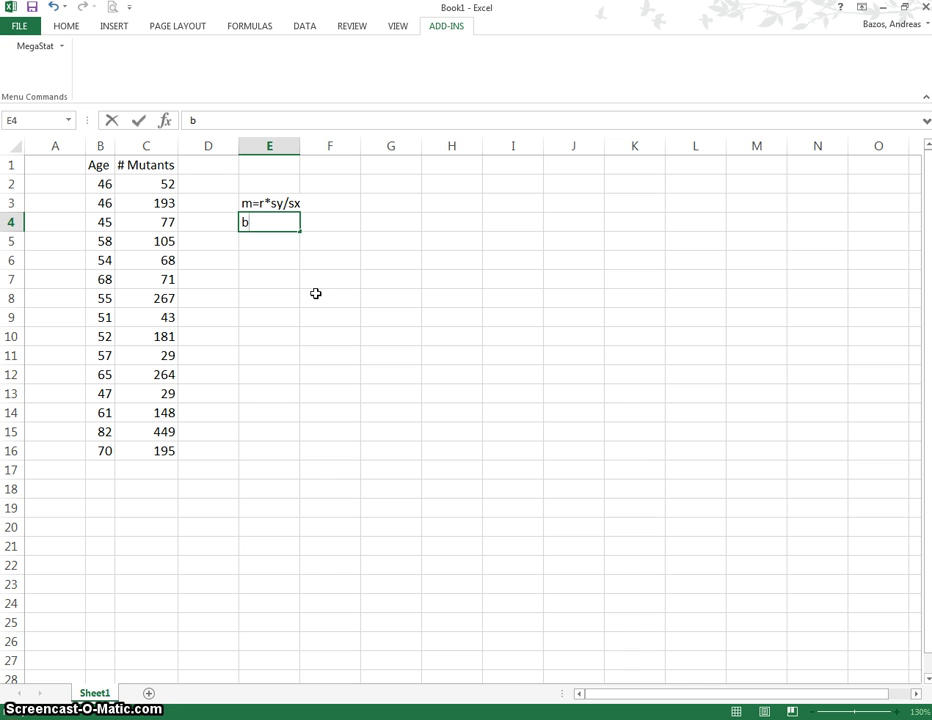
{"action": "type", "text": "=y-"}
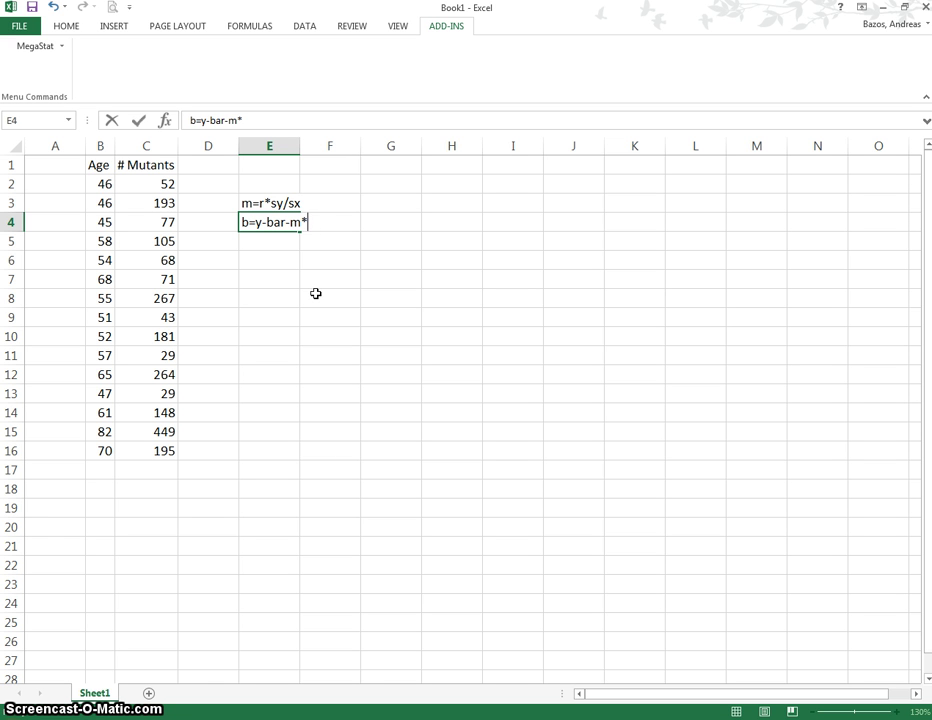
{"action": "type", "text": "bar"}
{"action": "key", "text": "Return"}
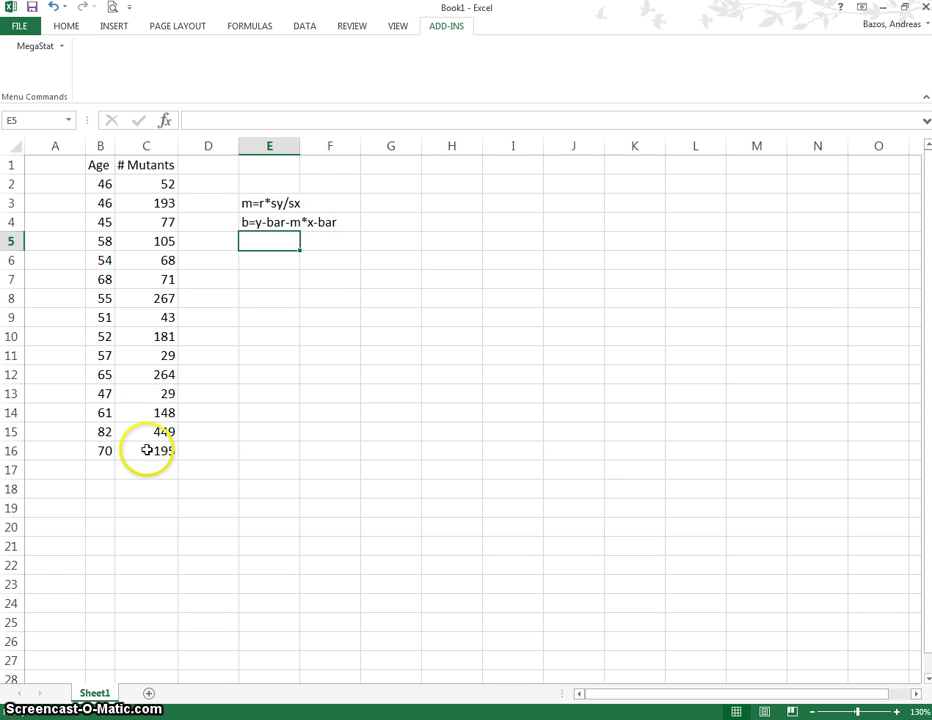
Label cells A17 and A18 as Means and StDev.
{"action": "left_click", "coordinate": [76, 472]}
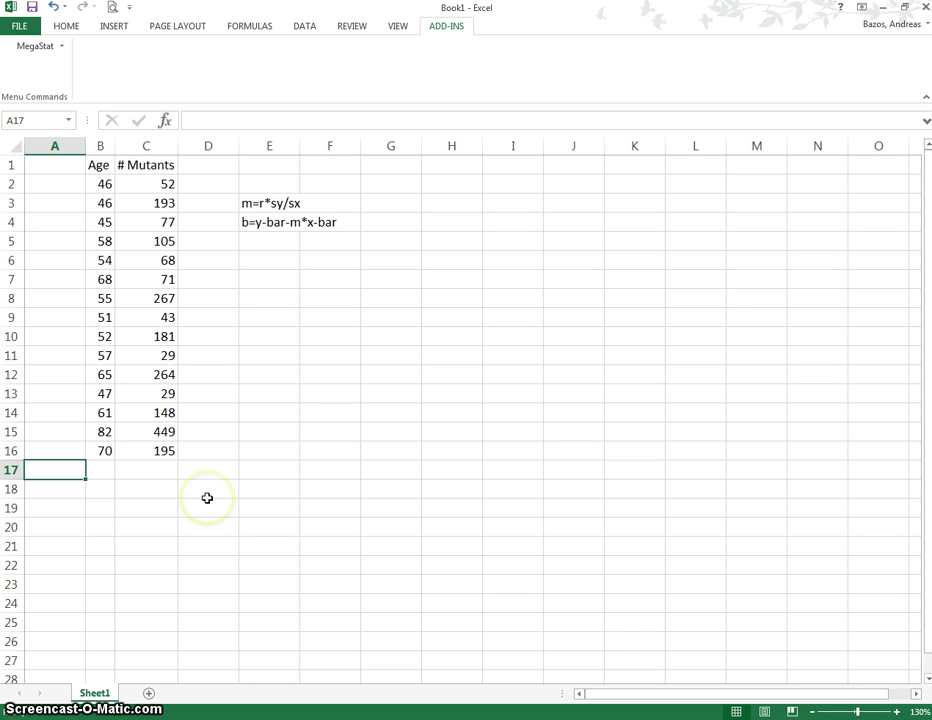
{"action": "type", "text": "Means"}
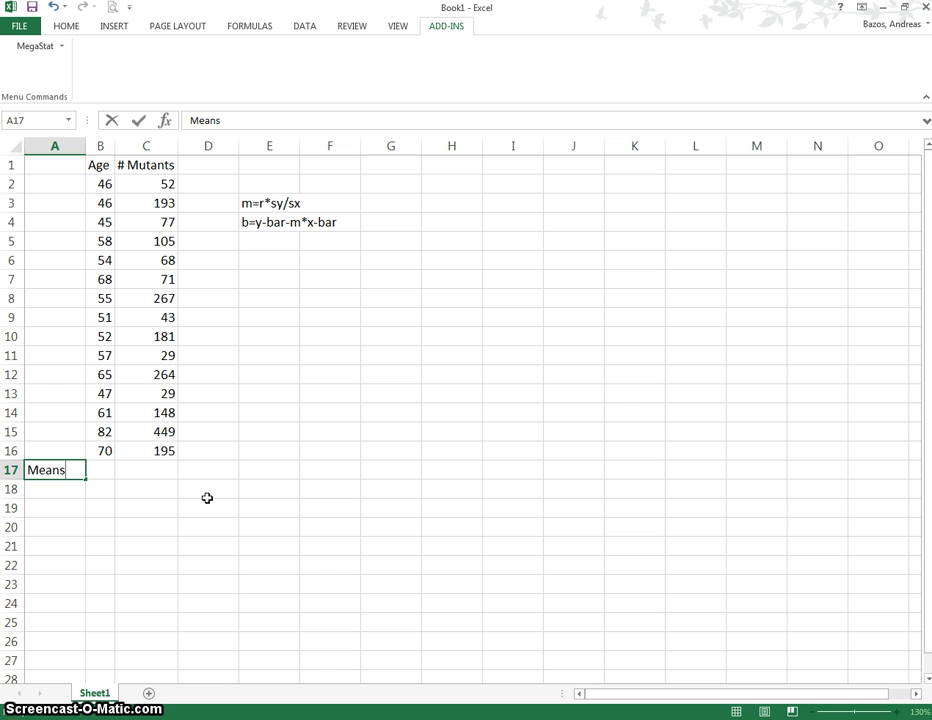
{"action": "key", "text": "Return"}
{"action": "type", "text": "S"}
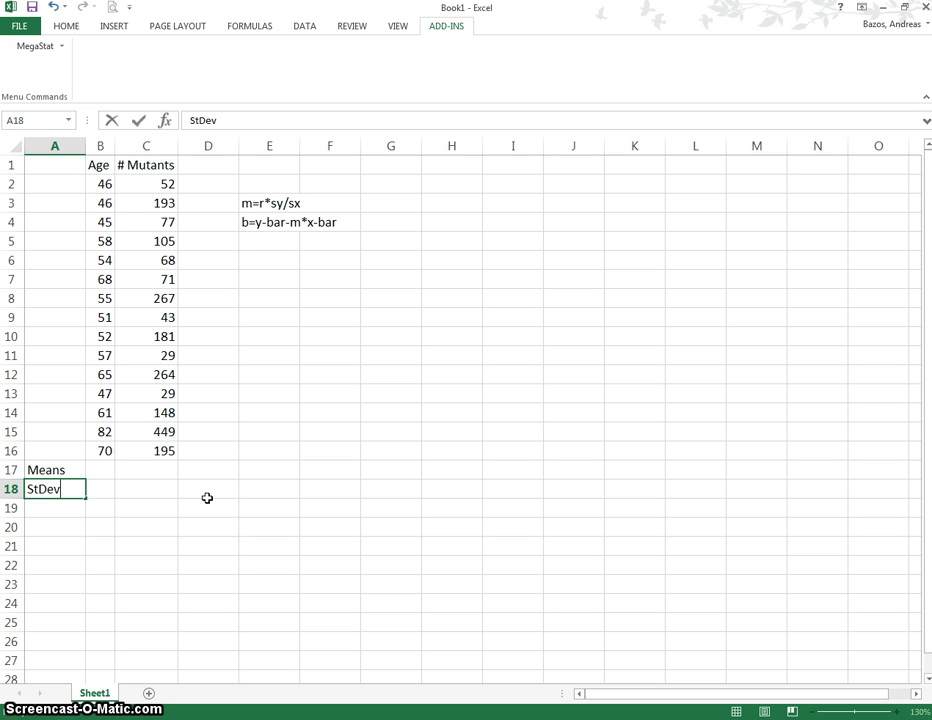
{"action": "type", "text": "tDev"}
{"action": "left_click", "coordinate": [100, 473]}
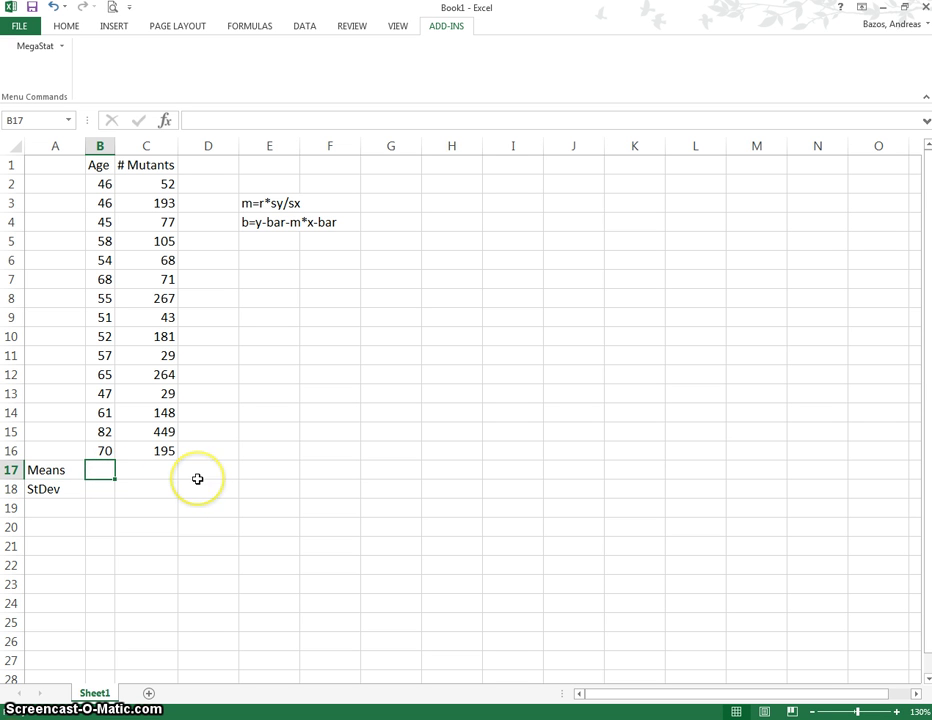
Compute the Age mean =AVERAGE(B2:B16) and =STDEV.S(B2:B16) in B17:B18.
{"action": "type", "text": "="}
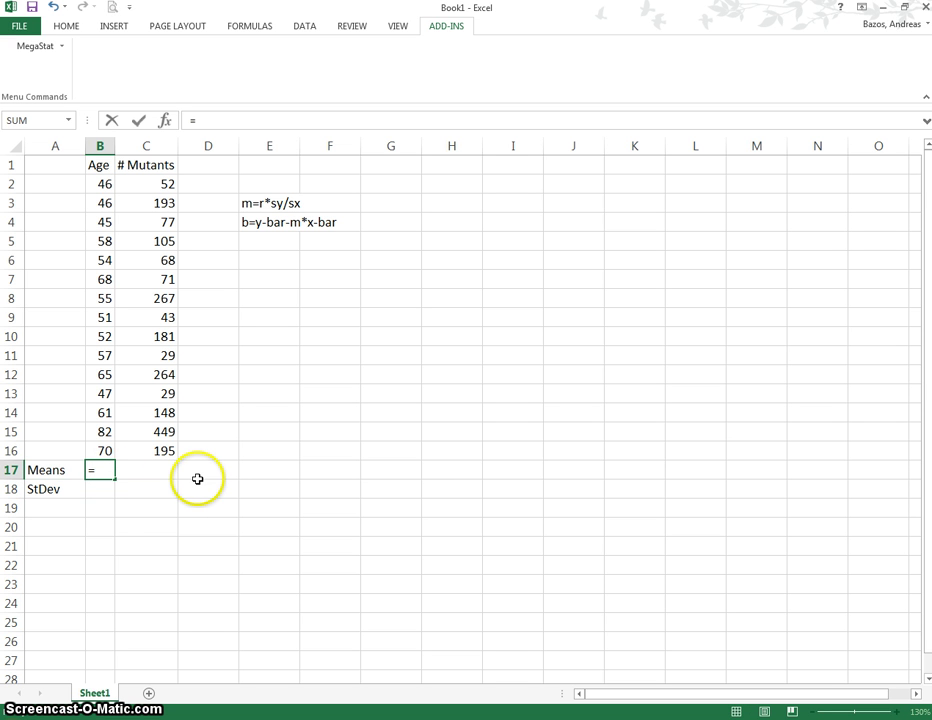
{"action": "type", "text": "ave"}
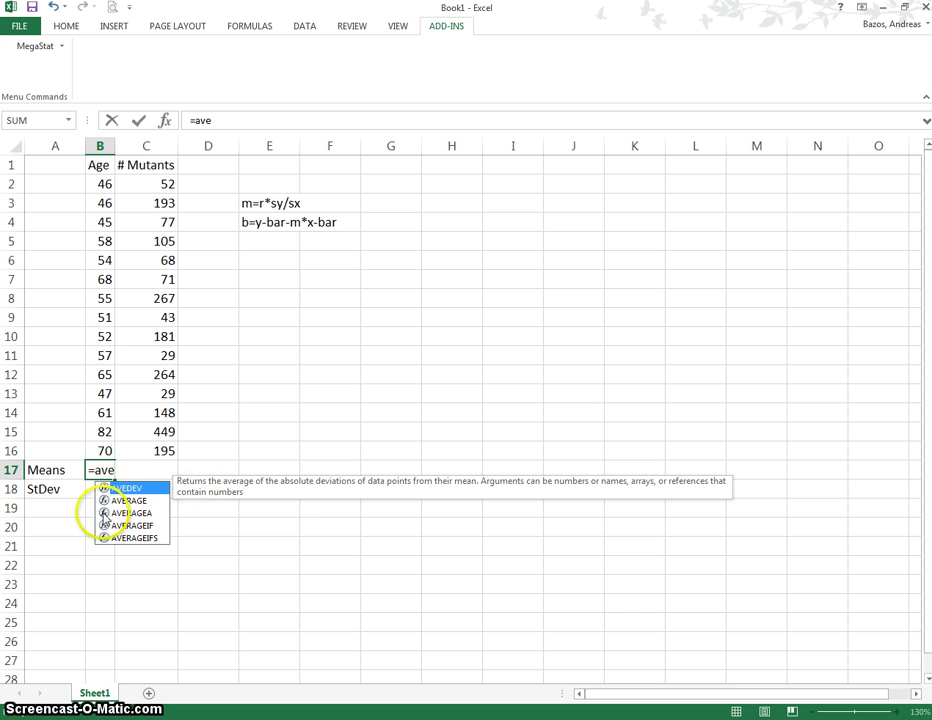
{"action": "double_click", "coordinate": [130, 502]}
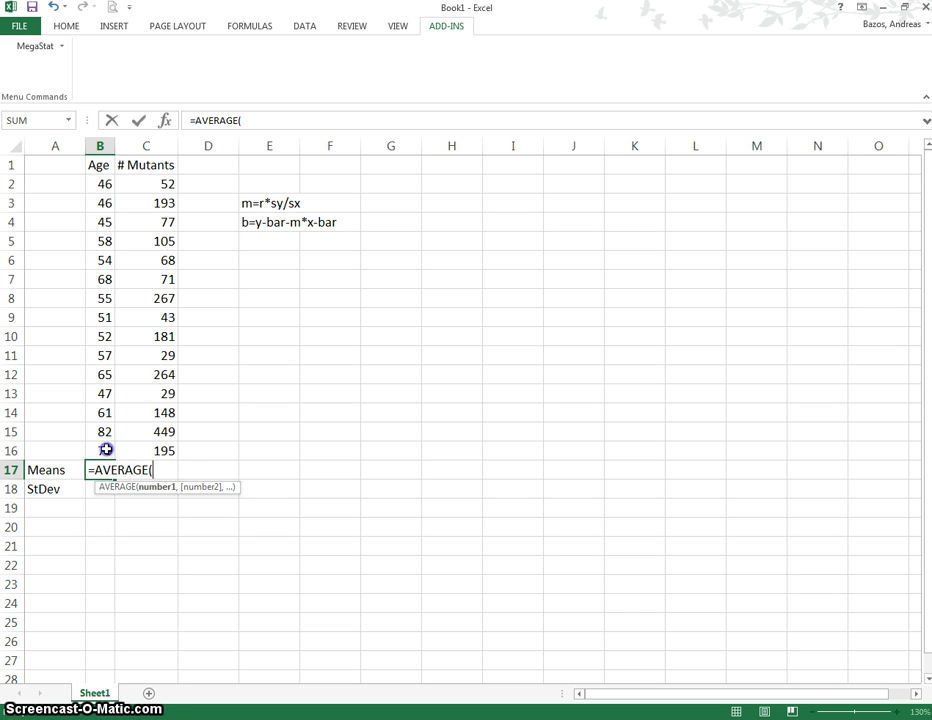
{"action": "left_click_drag", "start_coordinate": [104, 450], "coordinate": [101, 175]}
{"action": "key", "text": "Return"}
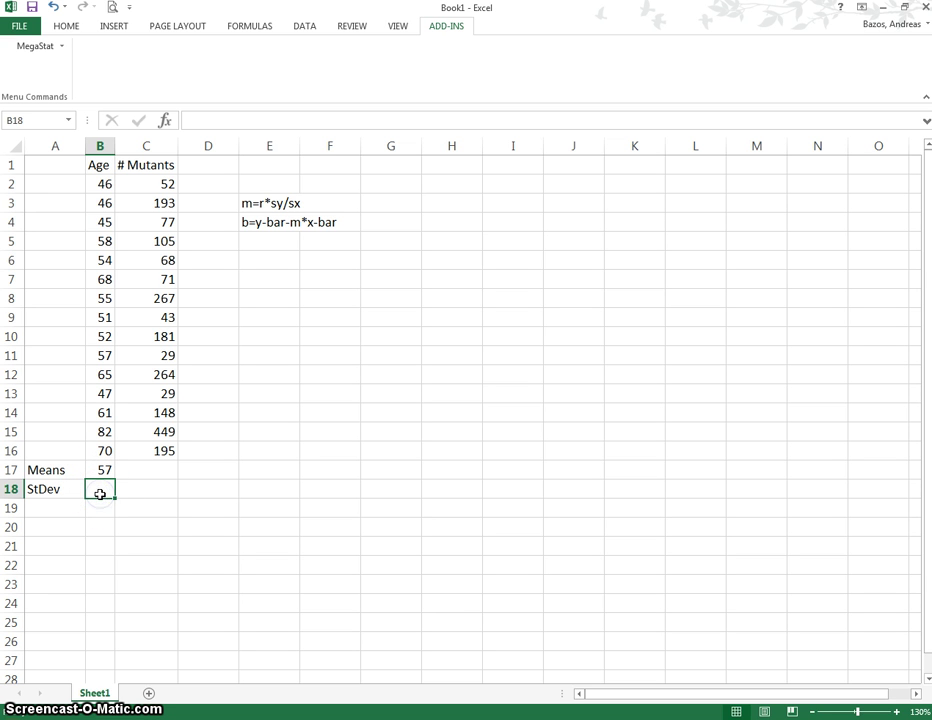
{"action": "type", "text": "="}
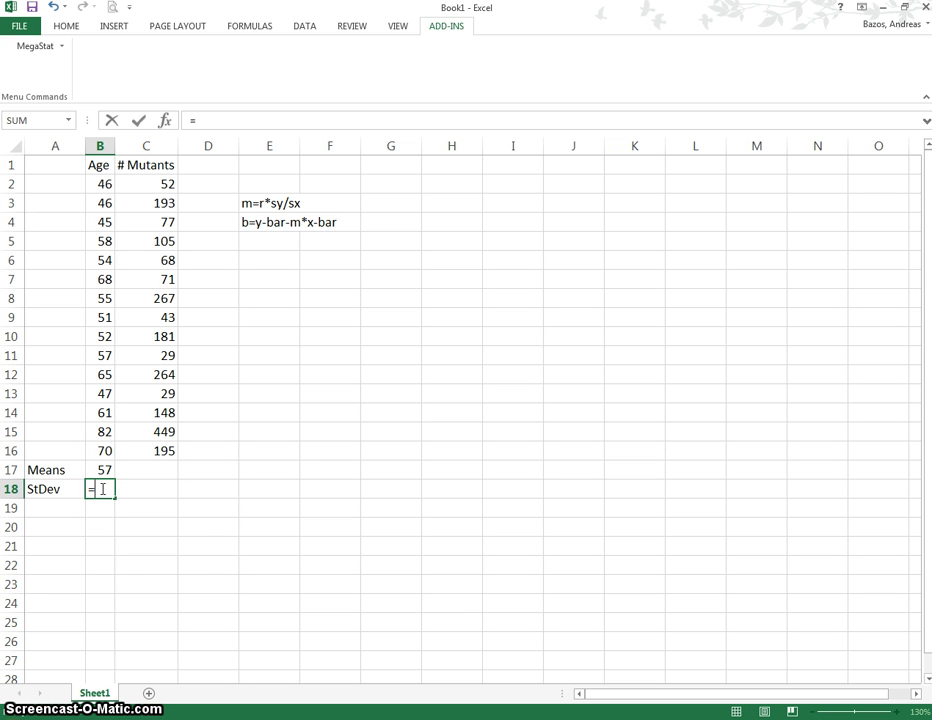
{"action": "type", "text": "s"}
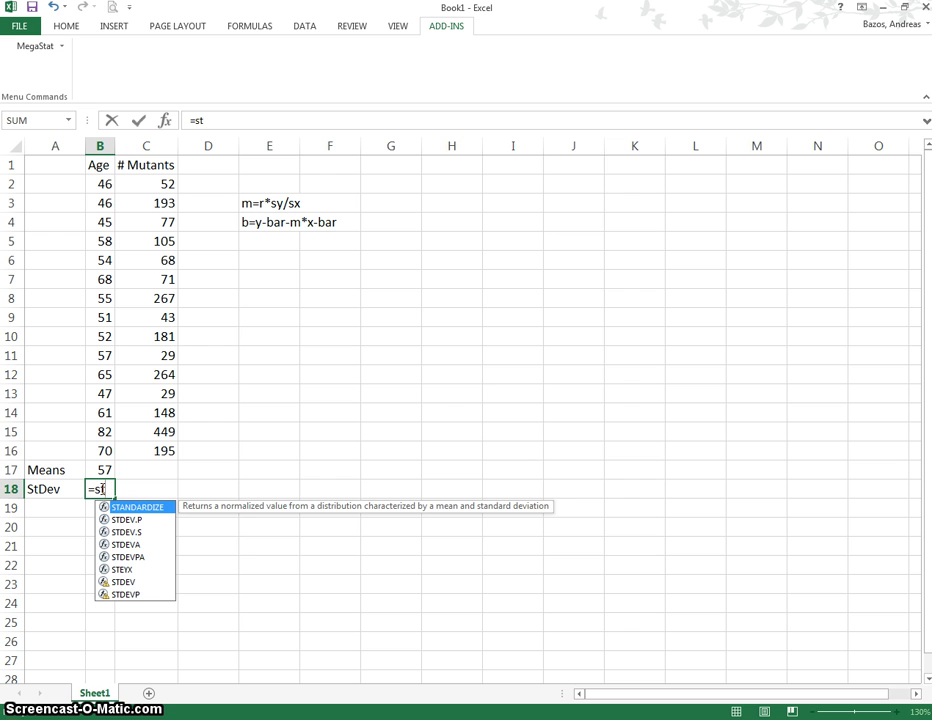
{"action": "type", "text": "t"}
{"action": "double_click", "coordinate": [121, 532]}
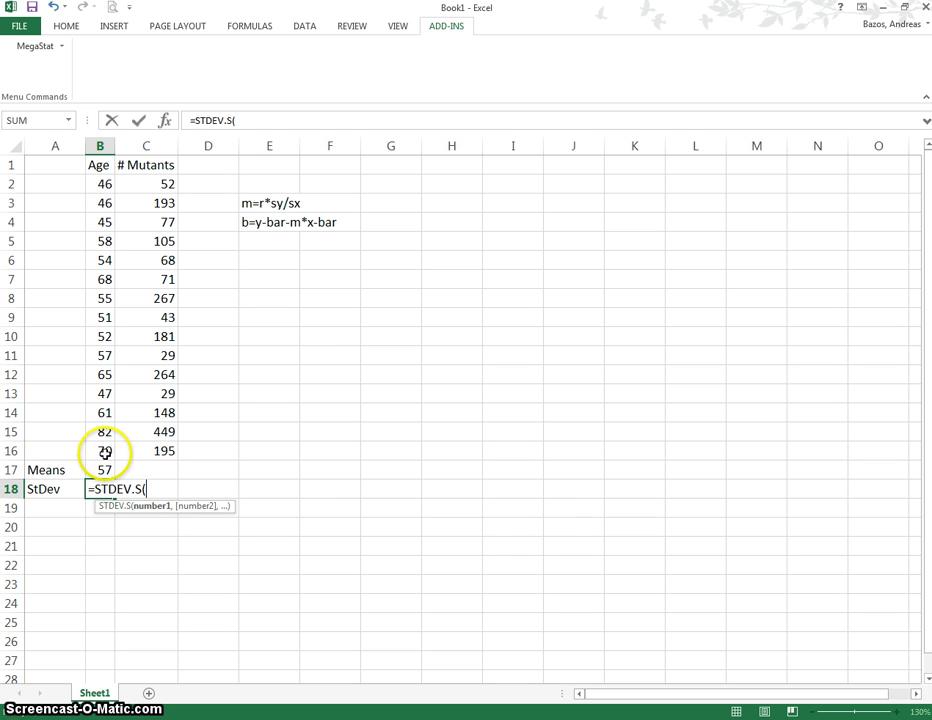
{"action": "left_click_drag", "start_coordinate": [105, 452], "coordinate": [105, 182]}
{"action": "key", "text": "Return"}
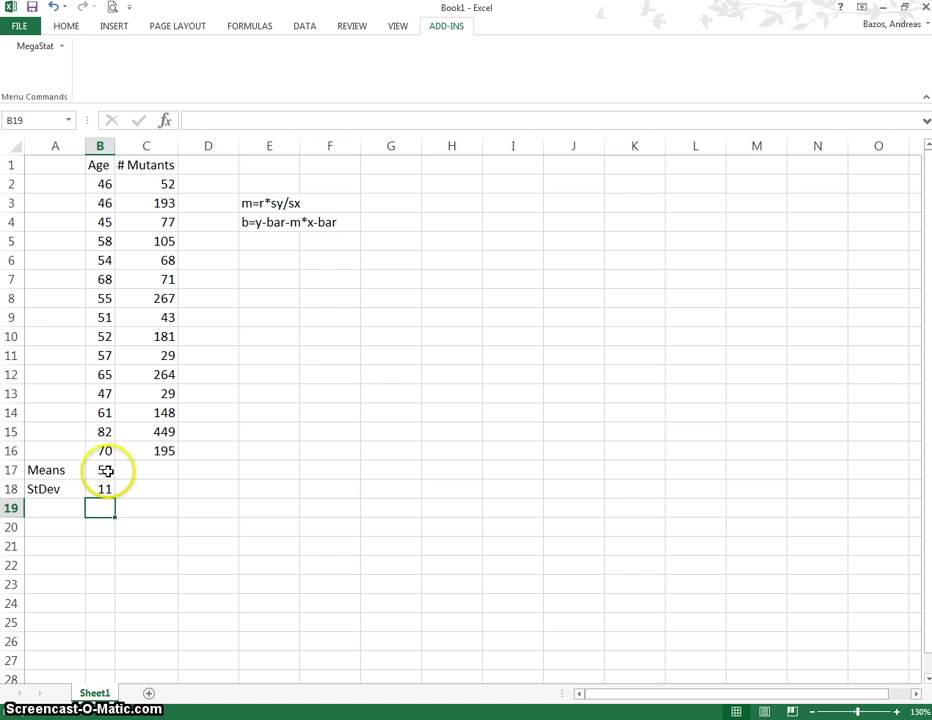
Fill the mean and stdev formulas right to # Mutants, giving 144.733 and 116.852.
{"action": "left_click", "coordinate": [106, 489]}
{"action": "left_click", "coordinate": [99, 467]}
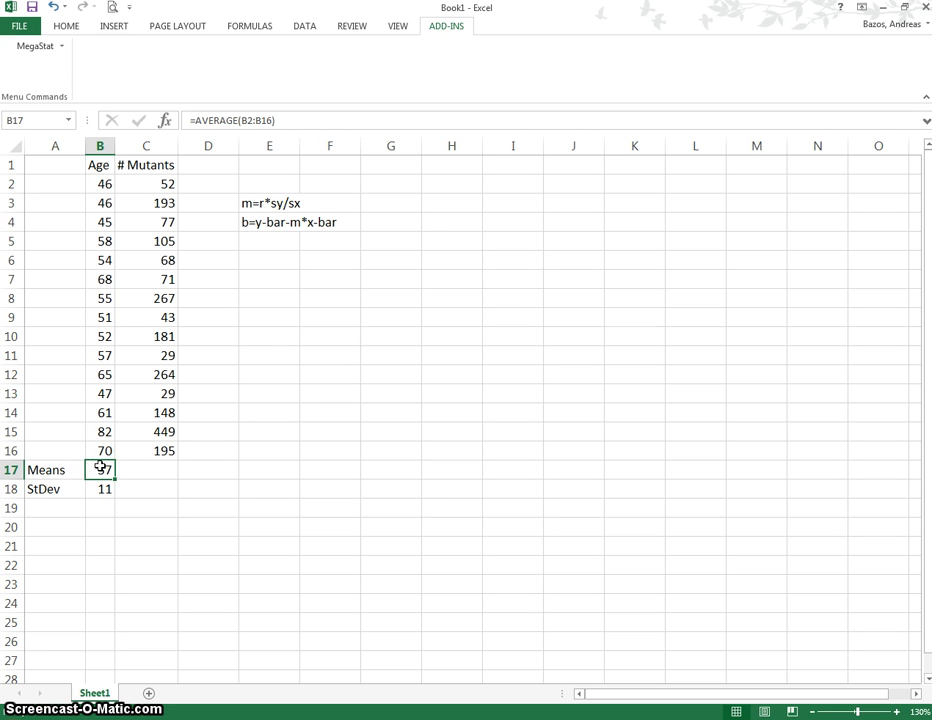
{"action": "left_click_drag", "start_coordinate": [101, 468], "coordinate": [113, 502]}
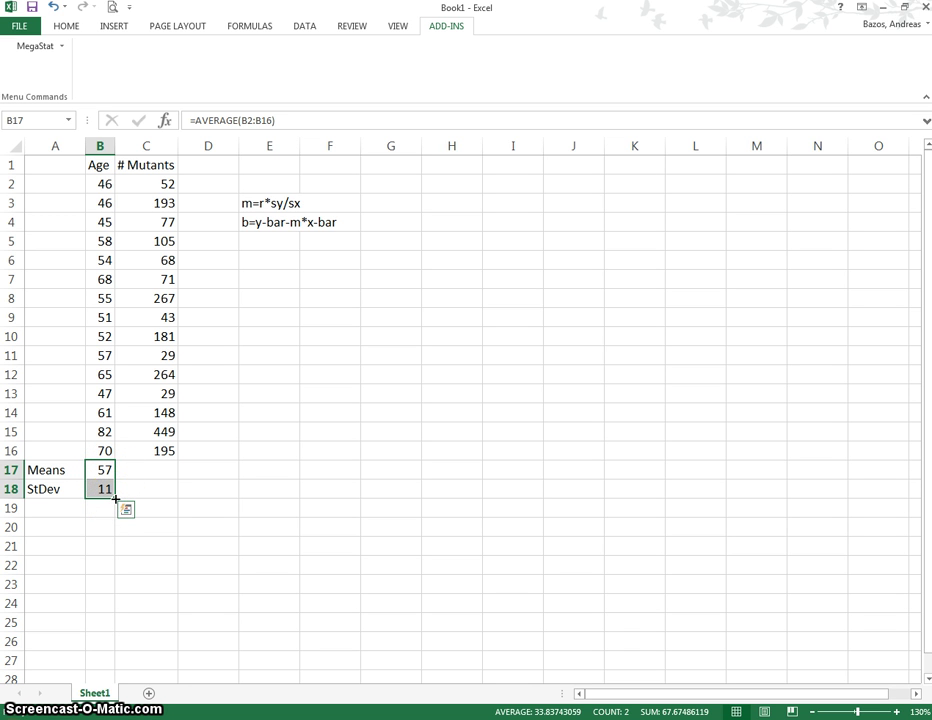
{"action": "left_click_drag", "start_coordinate": [115, 498], "coordinate": [180, 495]}
{"action": "left_click", "coordinate": [156, 508]}
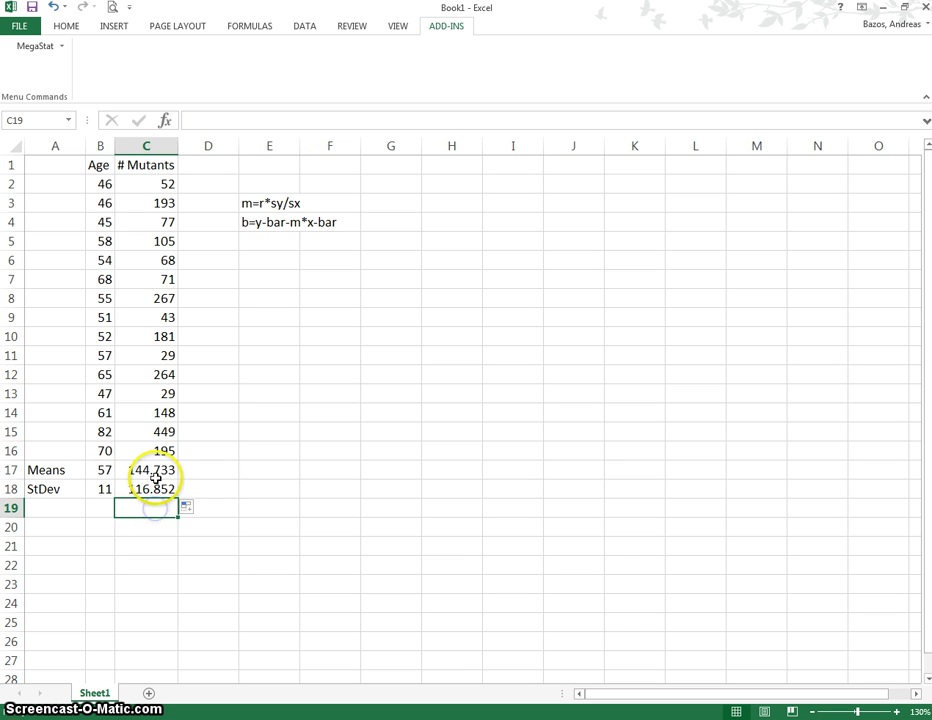
{"action": "left_click", "coordinate": [156, 470]}
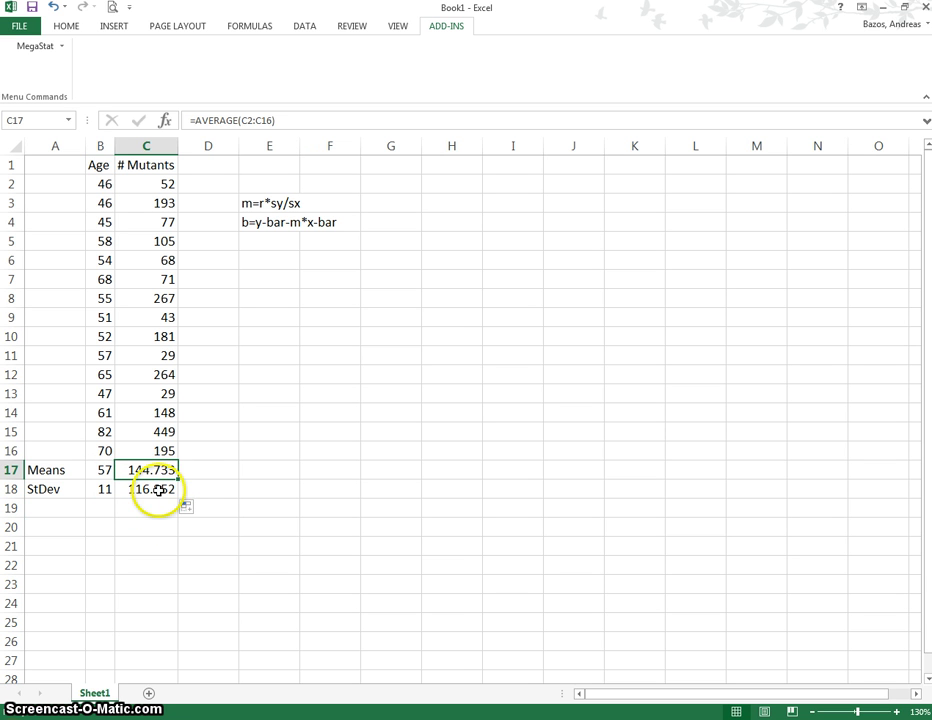
{"action": "left_click", "coordinate": [158, 489]}
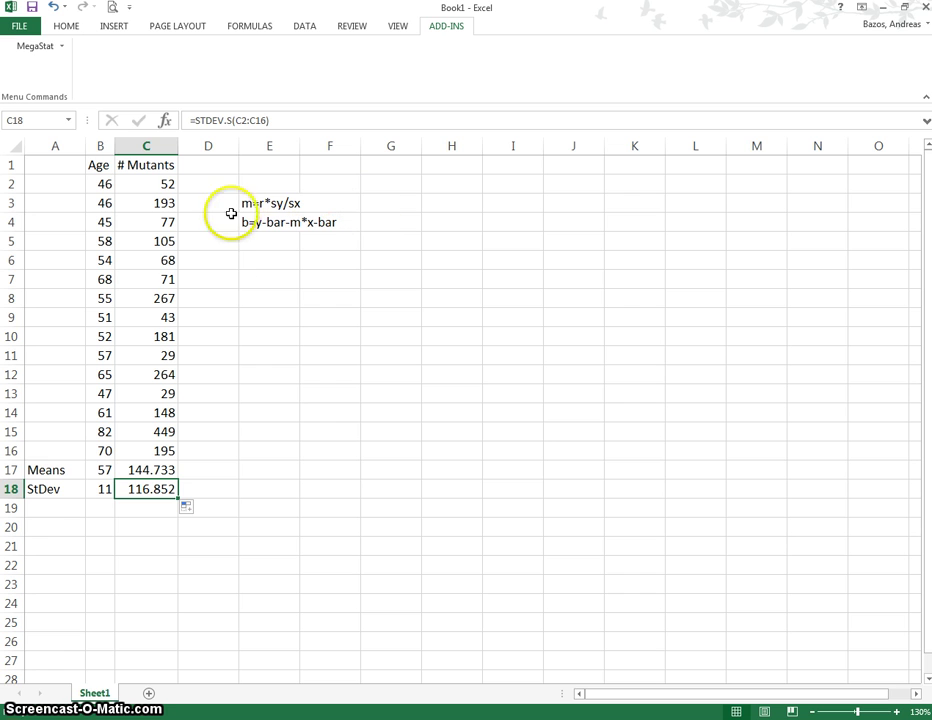
Label A19 'r' and compute =CORREL(B2:B16,C2:C16) in B19, giving 0.65238.
{"action": "left_click", "coordinate": [49, 510]}
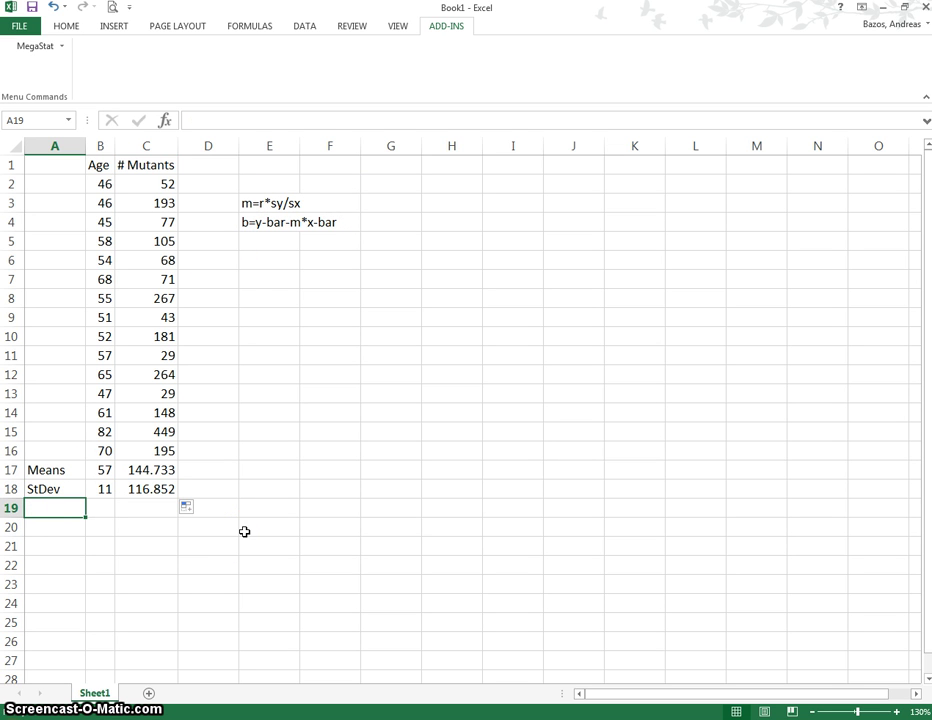
{"action": "type", "text": "r="}
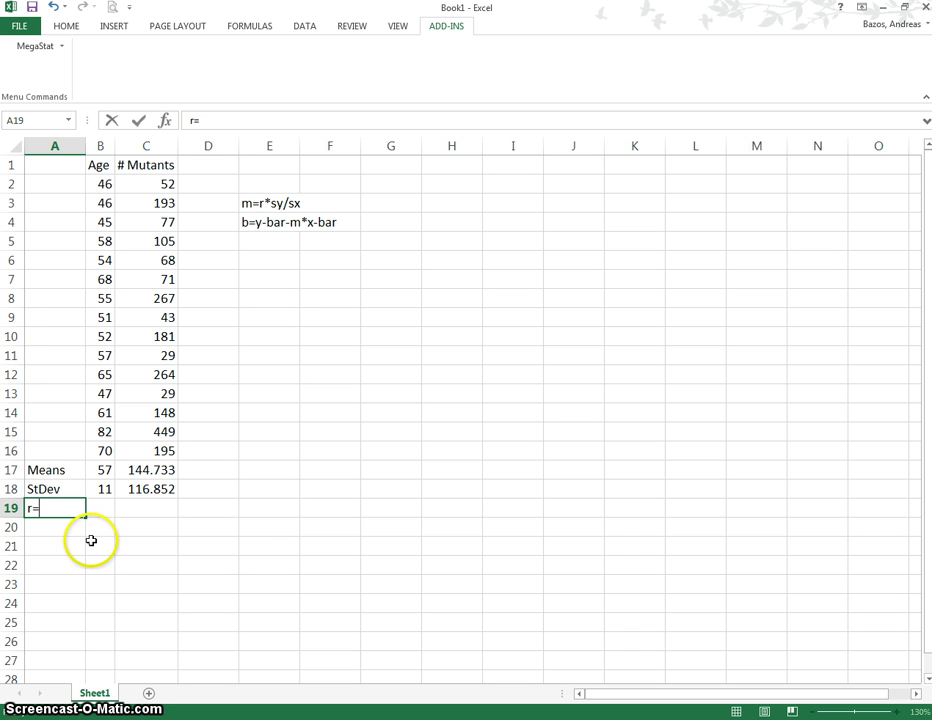
{"action": "key", "text": "BackSpace"}
{"action": "left_click", "coordinate": [111, 507]}
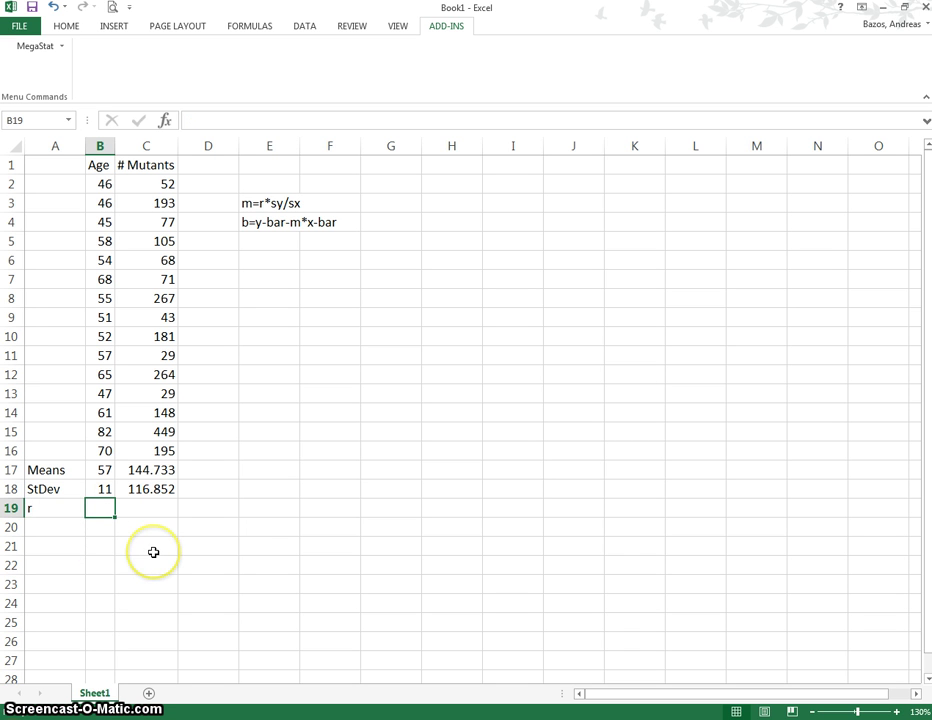
{"action": "type", "text": "="}
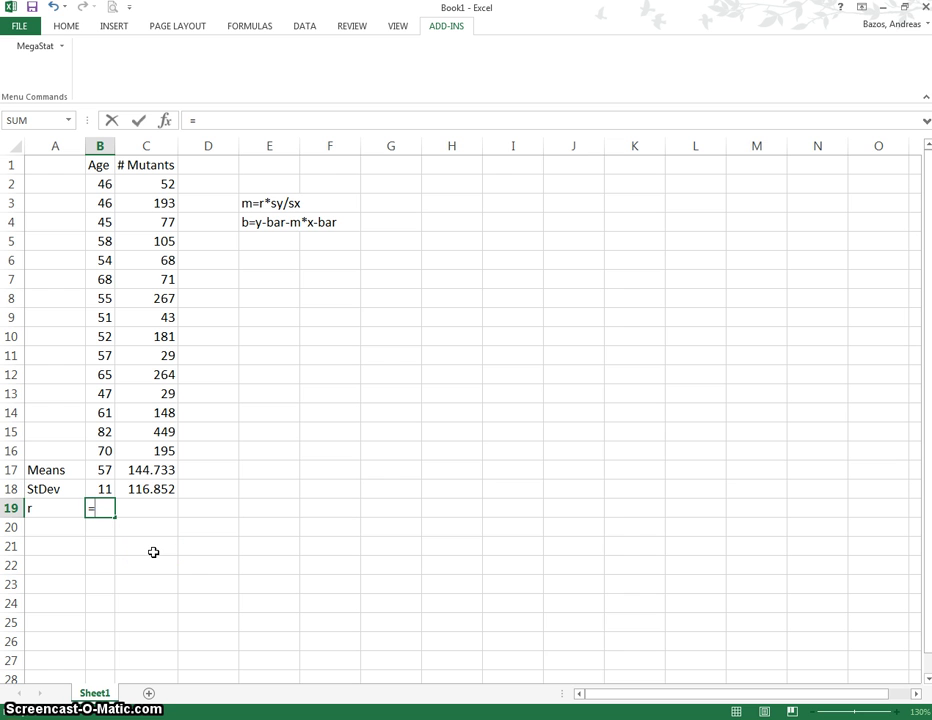
{"action": "type", "text": "c"}
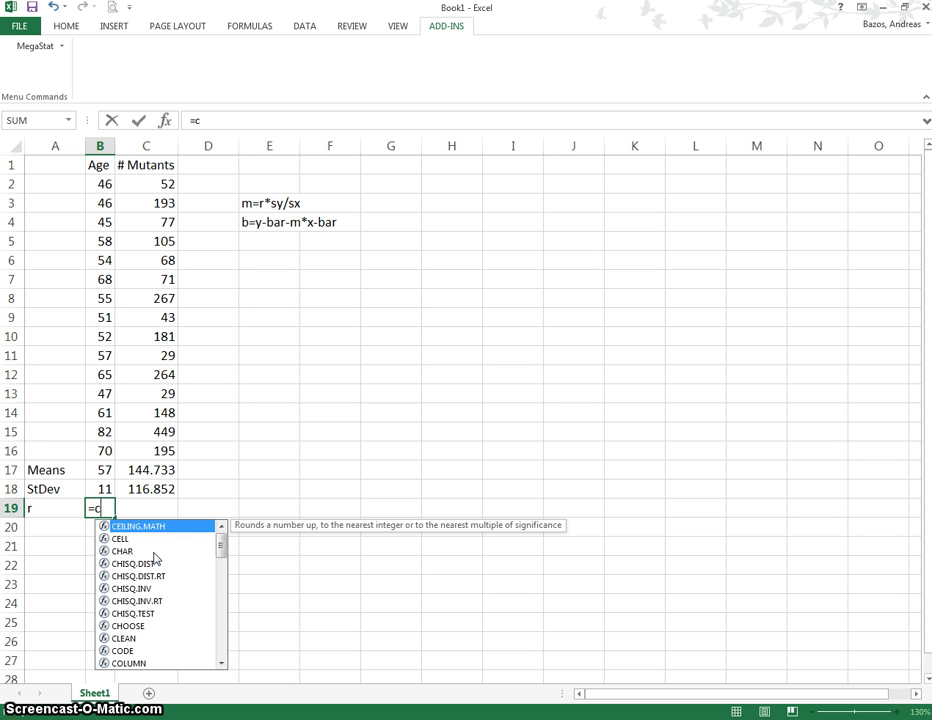
{"action": "type", "text": "or"}
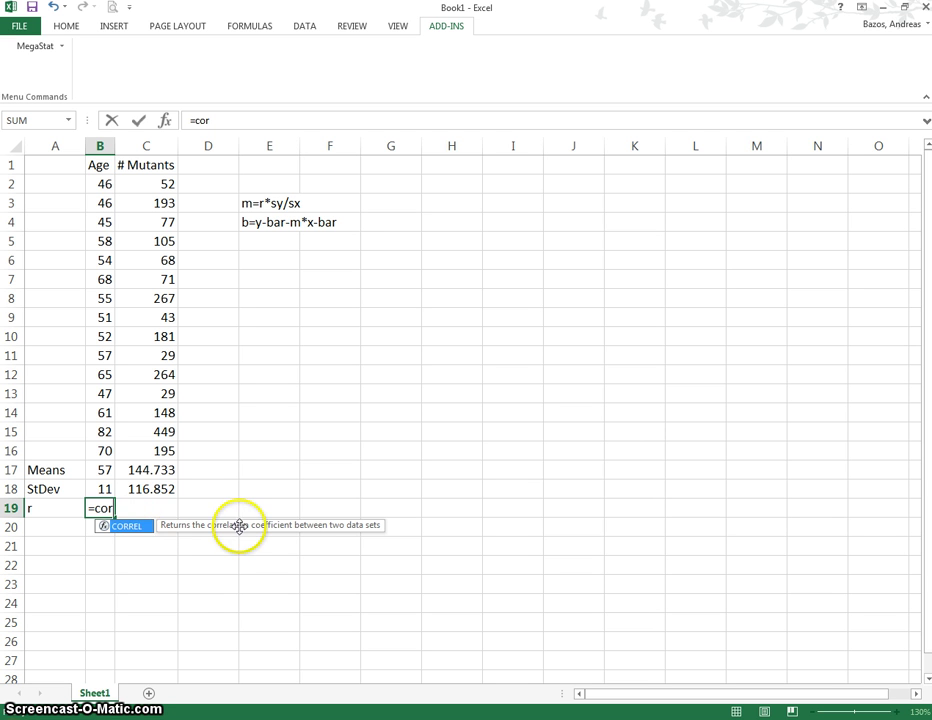
{"action": "double_click", "coordinate": [127, 527]}
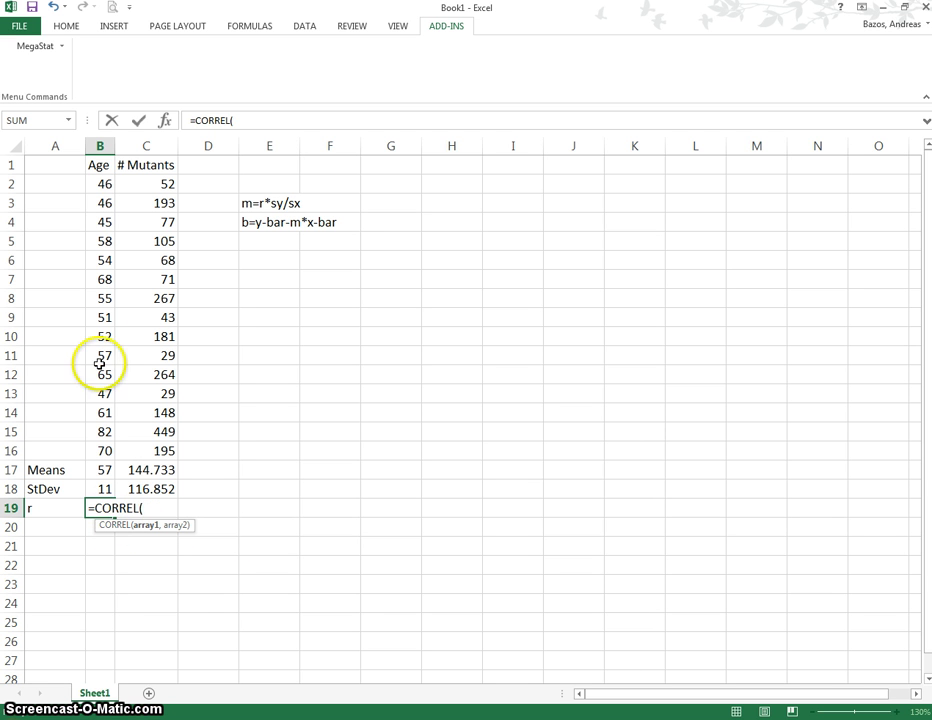
{"action": "left_click_drag", "start_coordinate": [96, 183], "coordinate": [101, 451]}
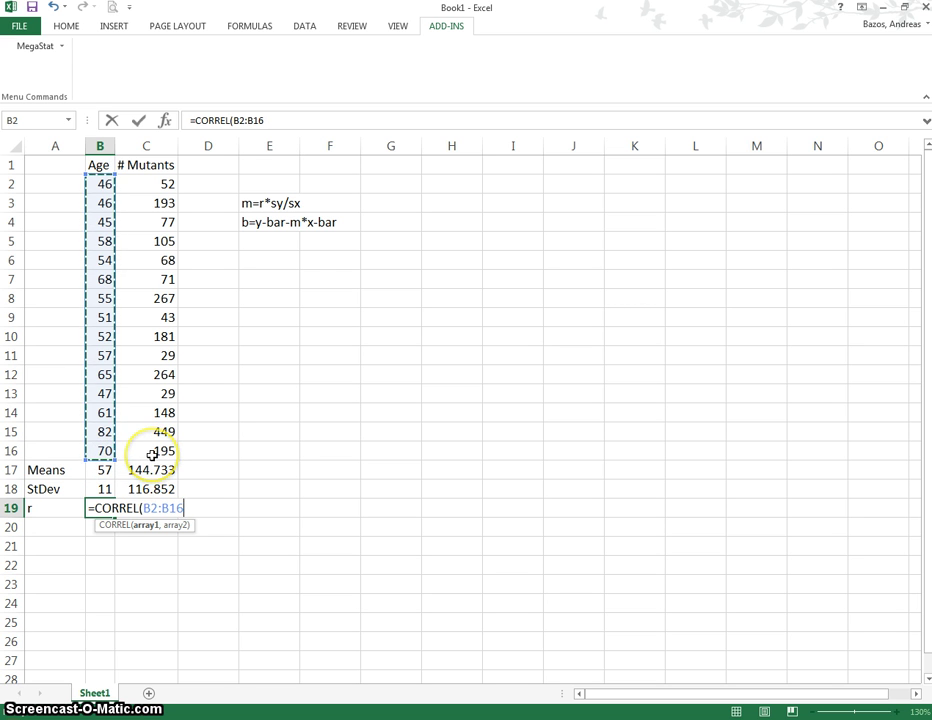
{"action": "type", "text": ","}
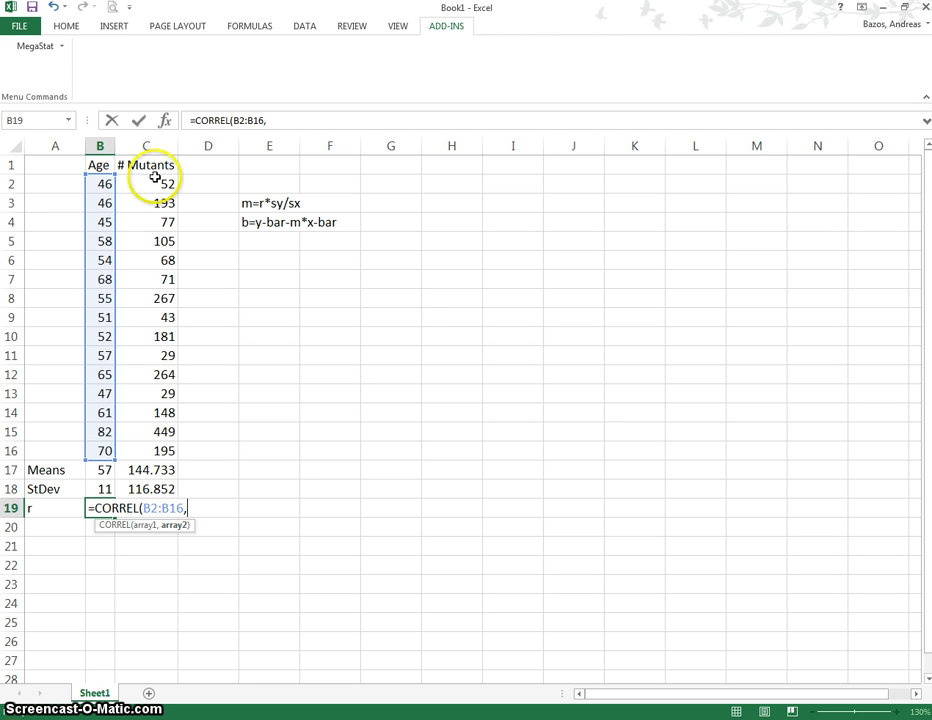
{"action": "left_click_drag", "start_coordinate": [152, 184], "coordinate": [171, 441]}
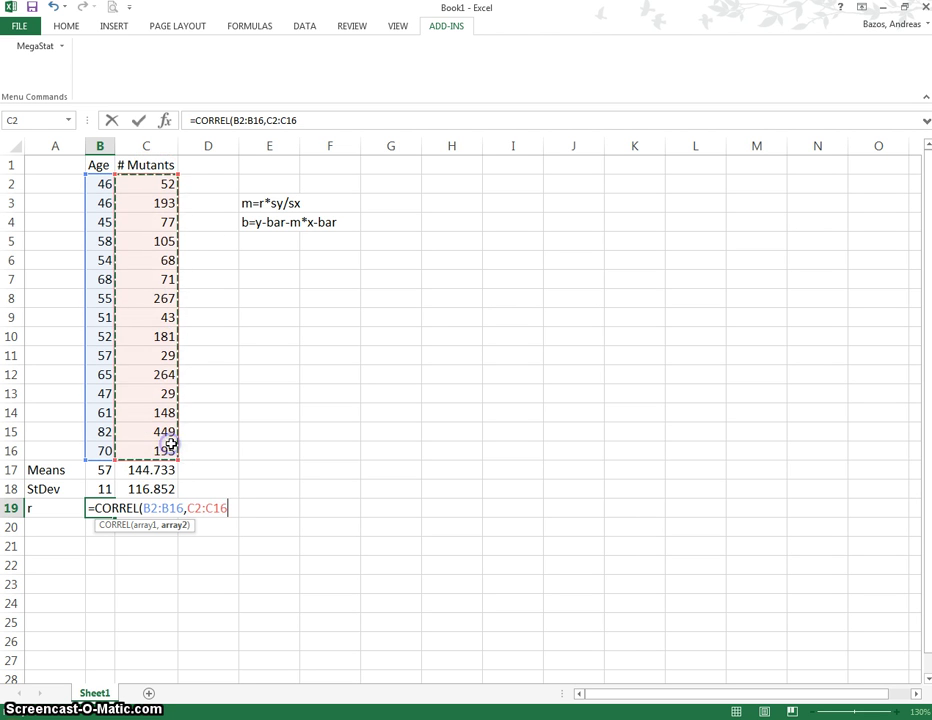
{"action": "key", "text": "Return"}
Widen column B to show full-precision values and recheck the B19 formula.
{"action": "left_click", "coordinate": [110, 507]}
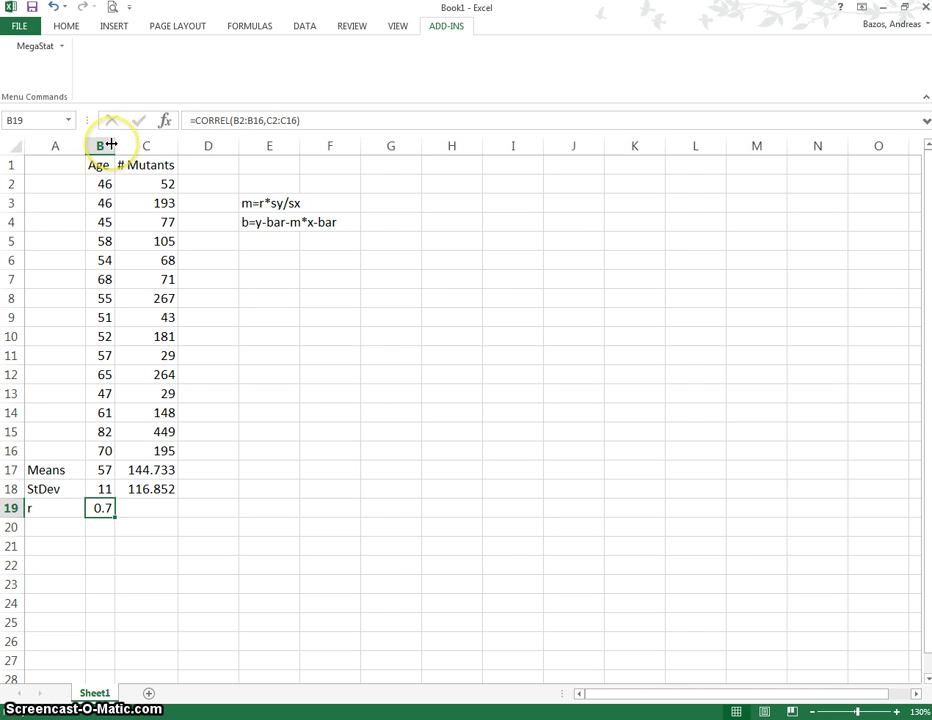
{"action": "left_click_drag", "start_coordinate": [111, 145], "coordinate": [149, 146]}
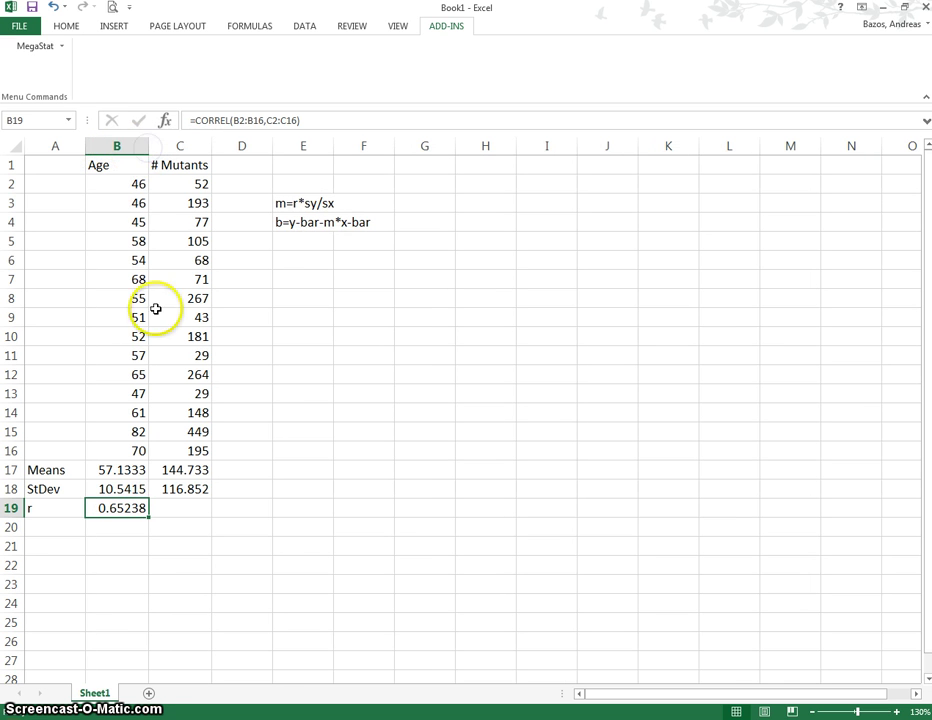
{"action": "left_click", "coordinate": [125, 526]}
{"action": "left_click", "coordinate": [120, 510]}
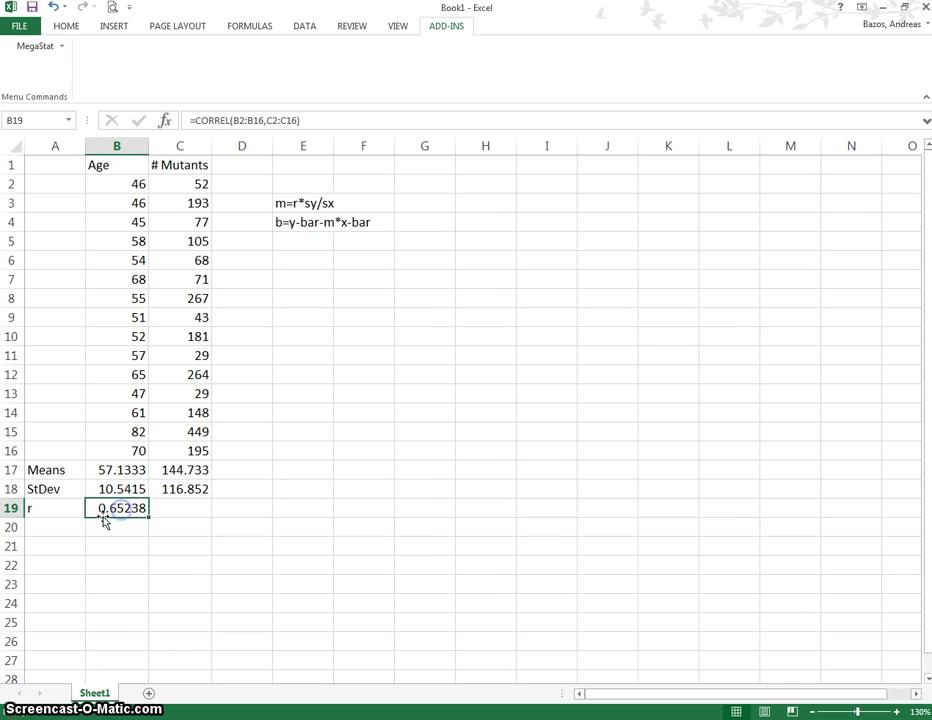
{"action": "left_click", "coordinate": [62, 527]}
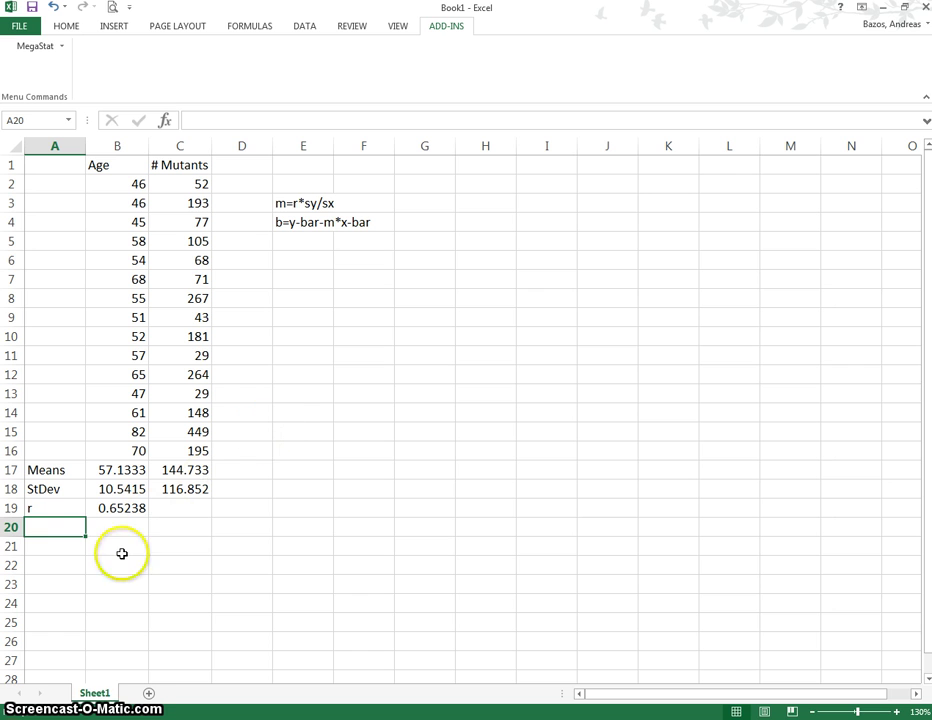
Label A21 'm' and compute the slope =B19*C18/B18 (7.23166) in B21.
{"action": "left_click", "coordinate": [58, 545]}
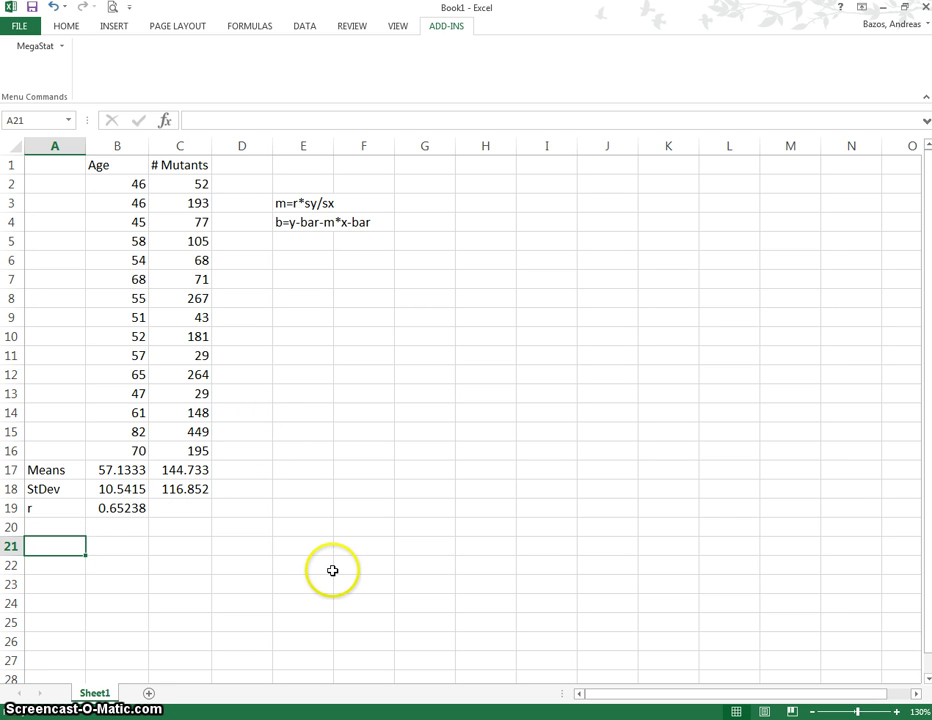
{"action": "type", "text": "m"}
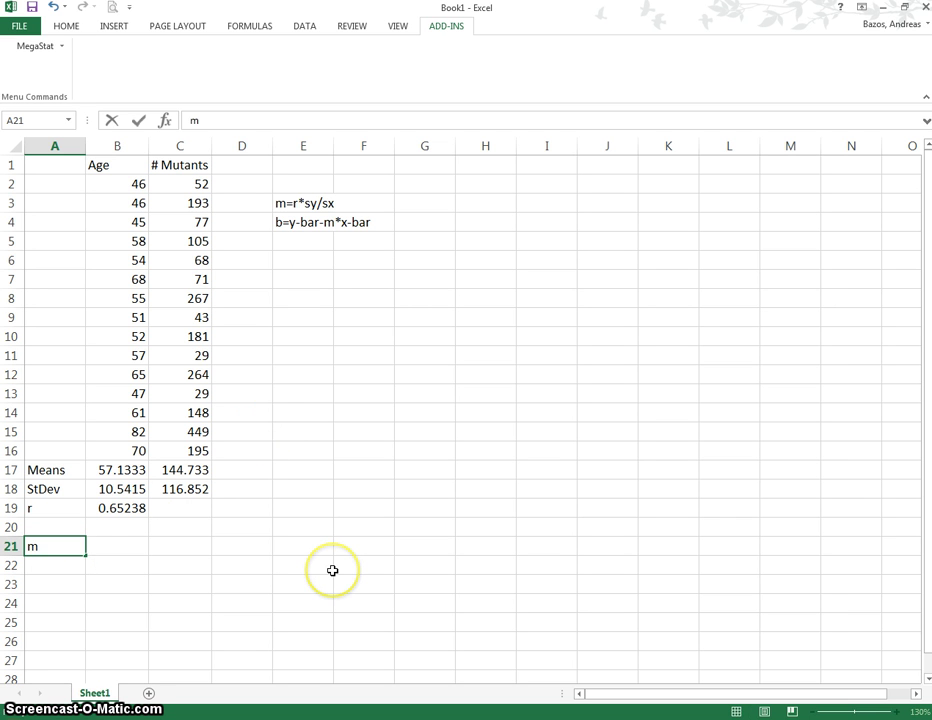
{"action": "left_click", "coordinate": [131, 547]}
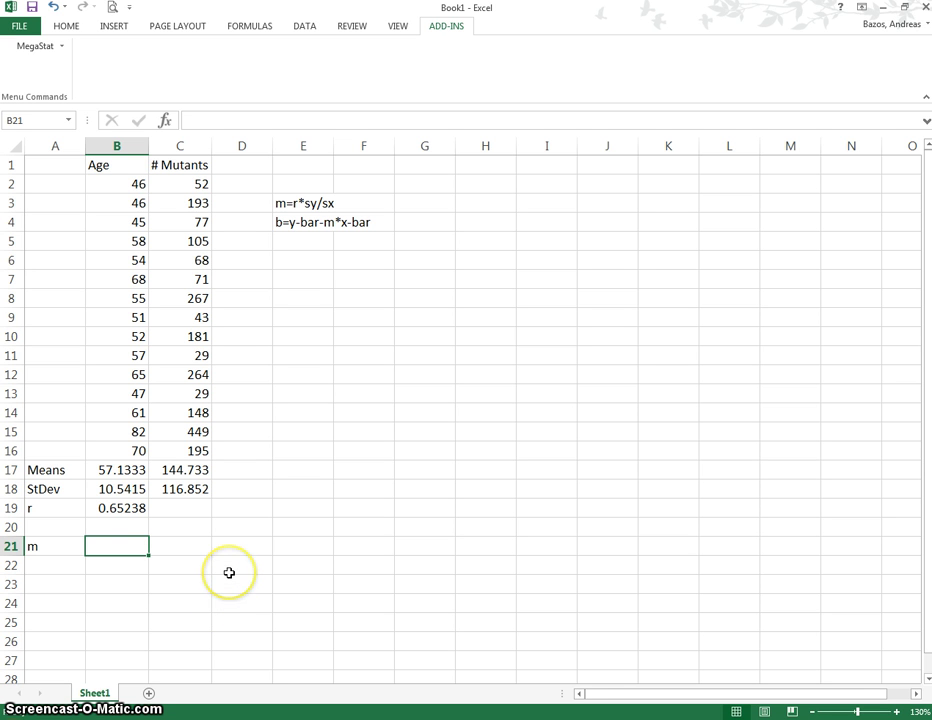
{"action": "type", "text": "="}
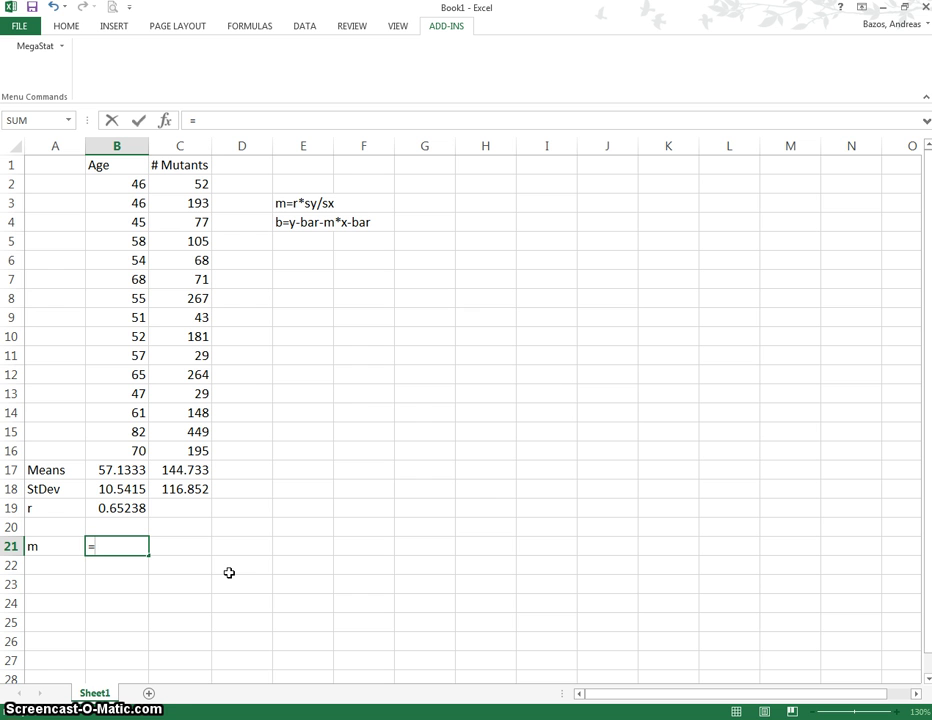
{"action": "left_click", "coordinate": [119, 505]}
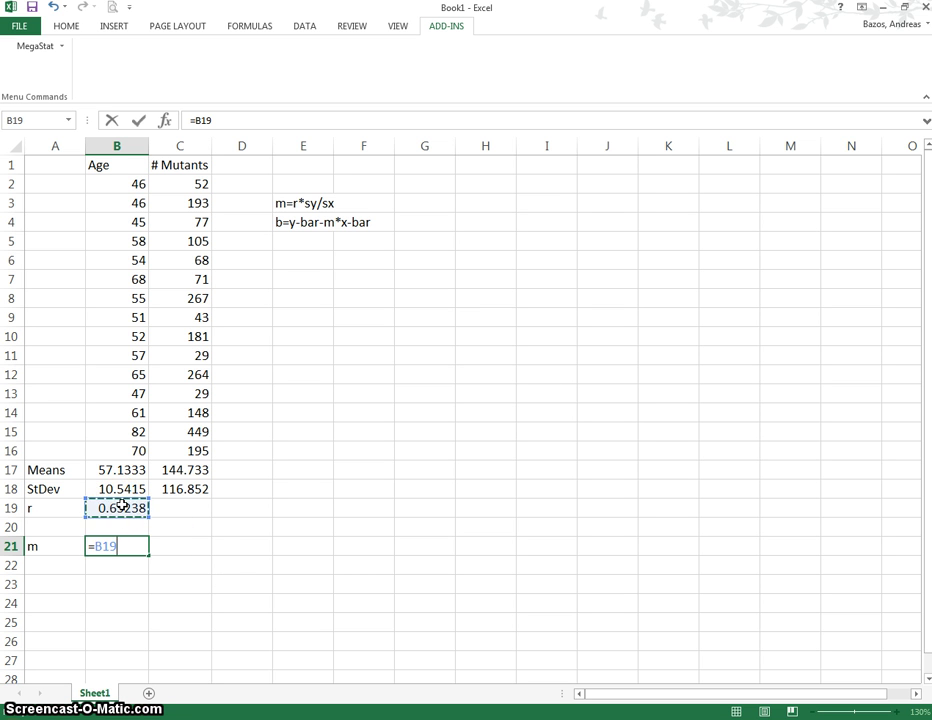
{"action": "type", "text": "*"}
{"action": "left_click", "coordinate": [178, 490]}
{"action": "type", "text": "/"}
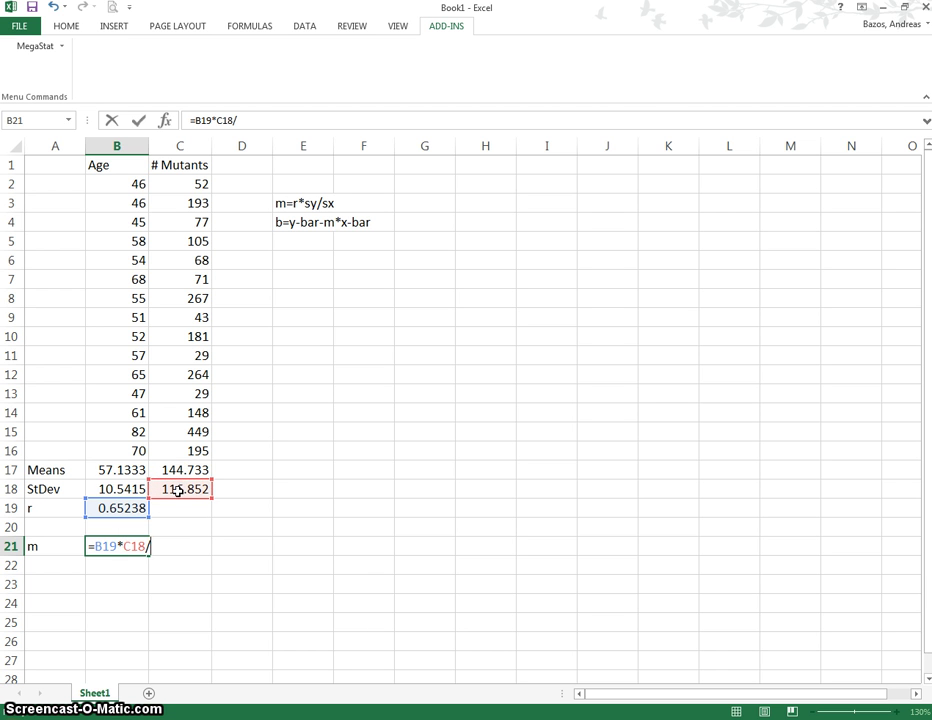
{"action": "left_click", "coordinate": [116, 490]}
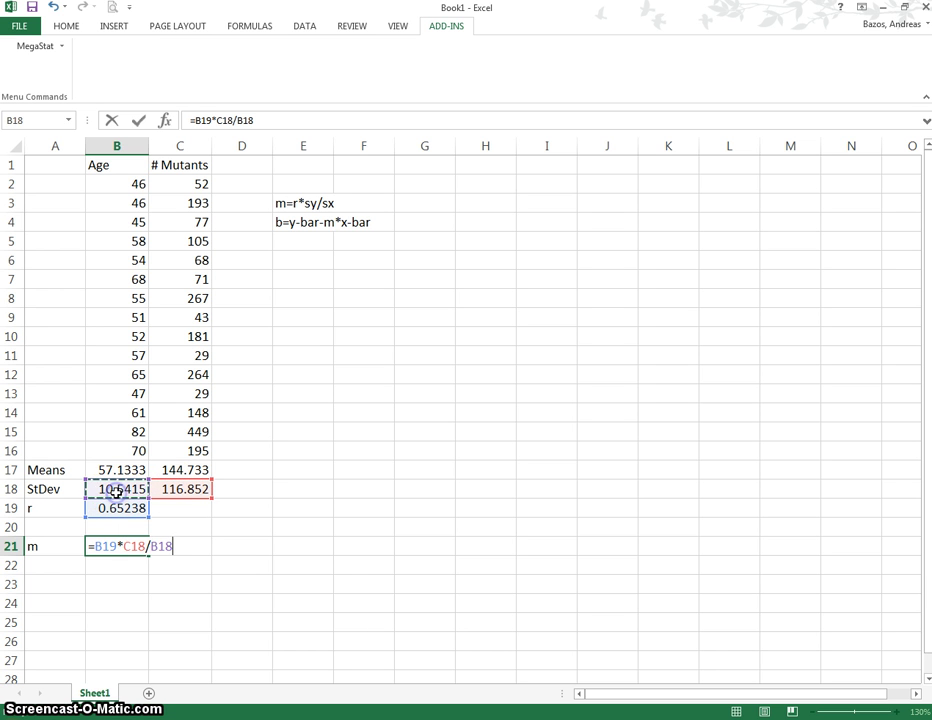
{"action": "key", "text": "Return"}
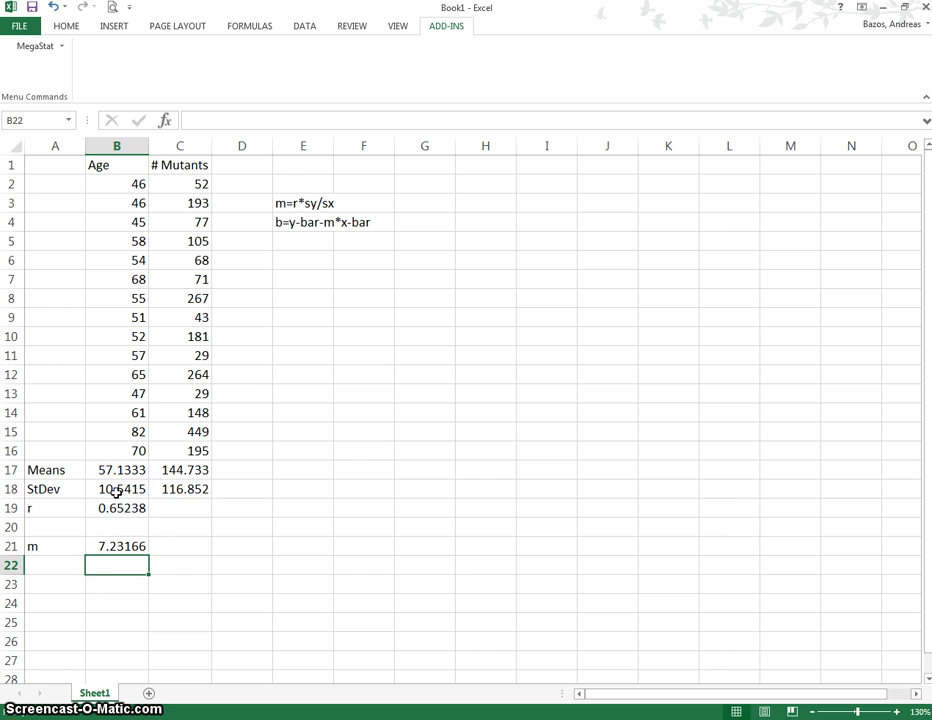
{"action": "left_click", "coordinate": [63, 566]}
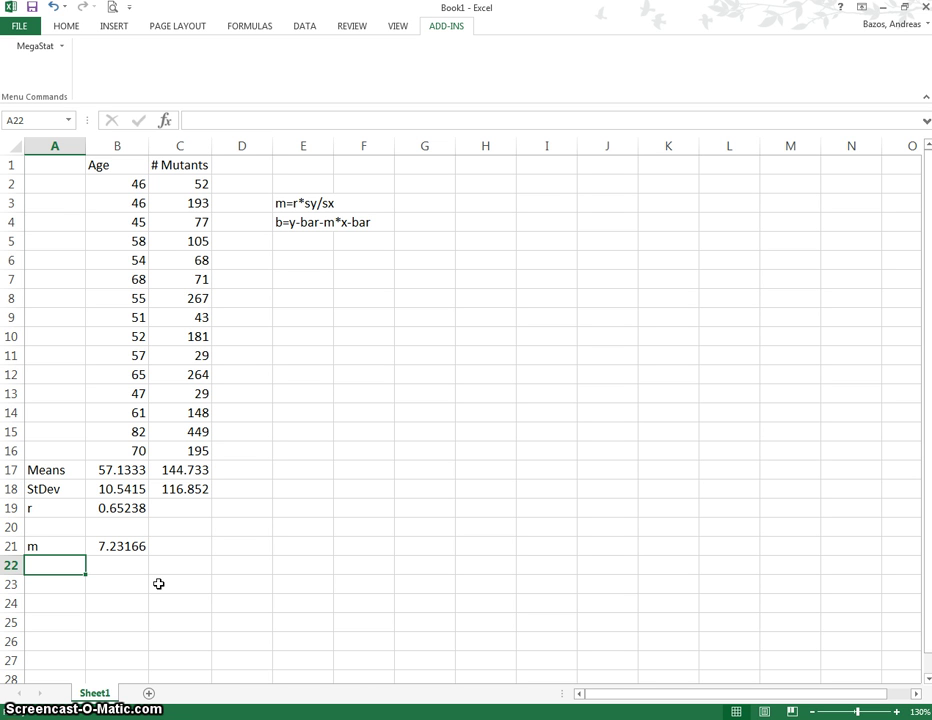
Label A22 'b' and compute the intercept =C17-B21*B17 (-268.435) in B22.
{"action": "type", "text": "b"}
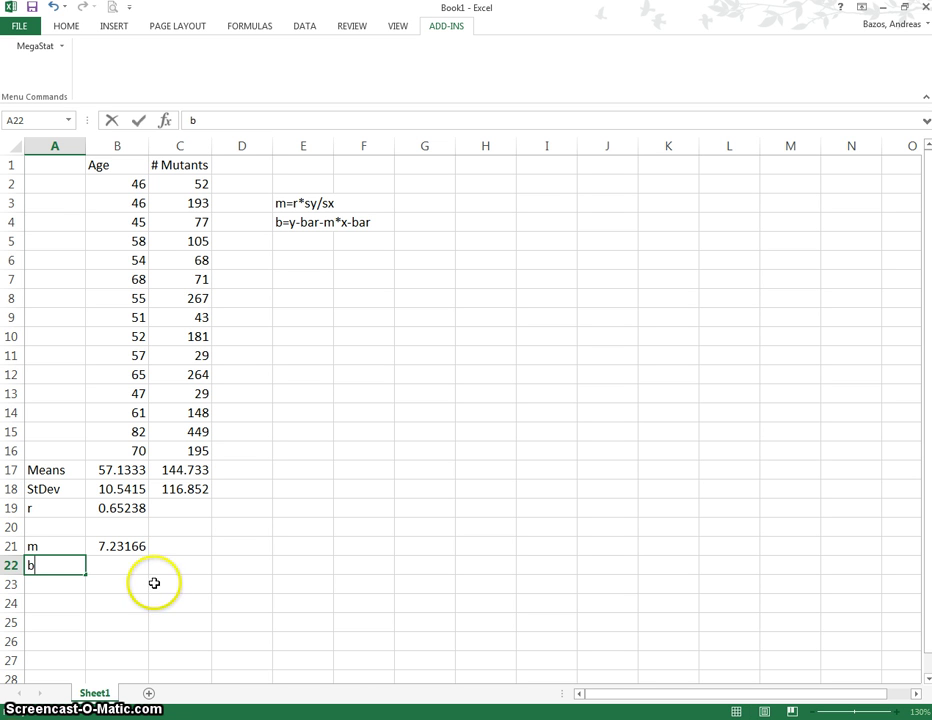
{"action": "left_click", "coordinate": [133, 567]}
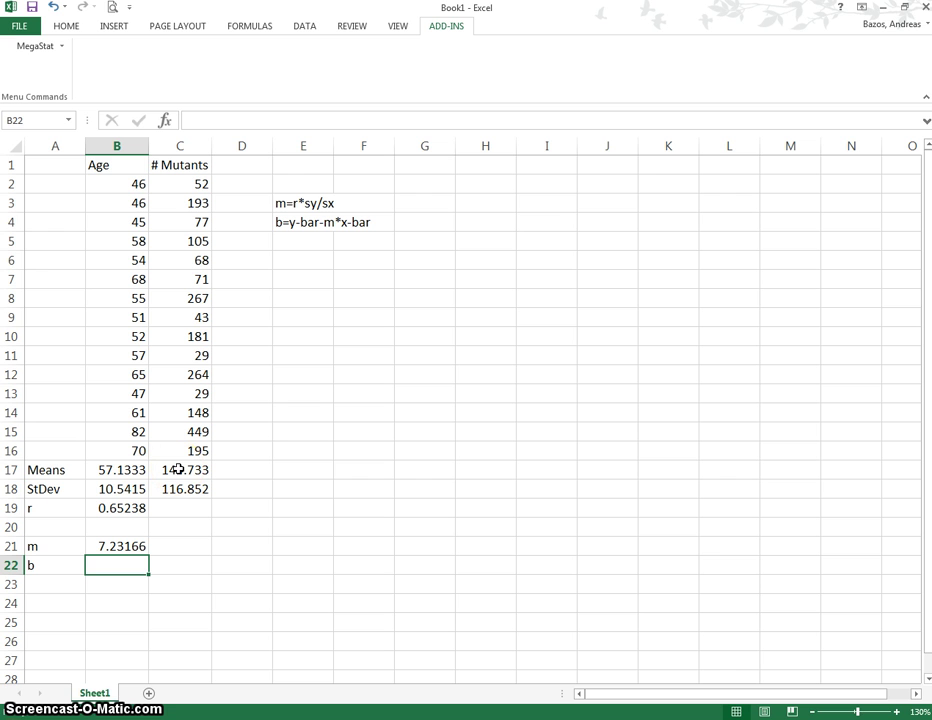
{"action": "type", "text": "="}
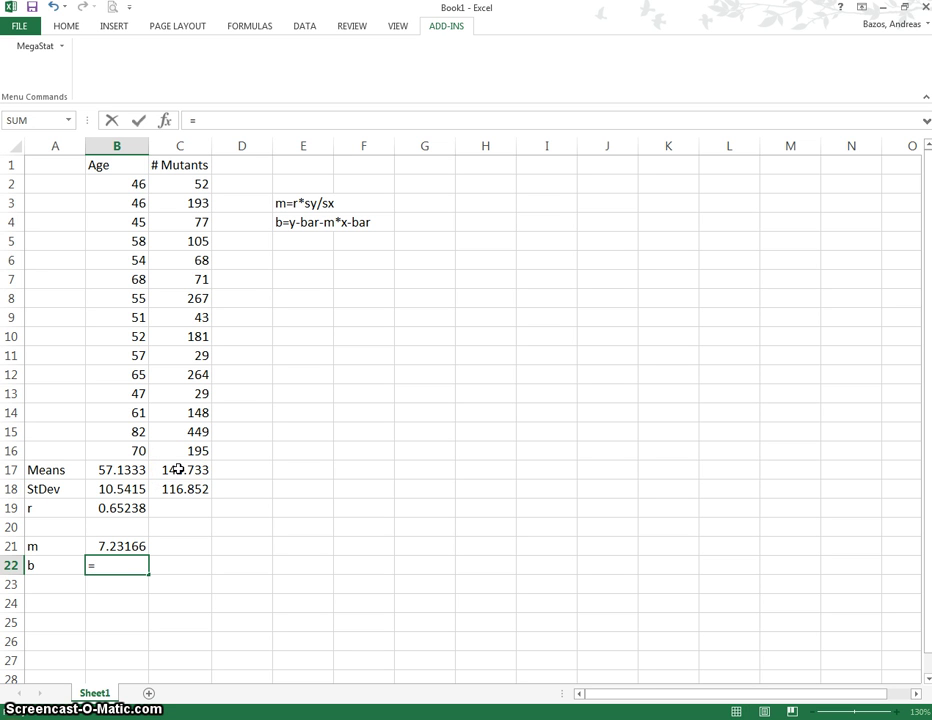
{"action": "left_click", "coordinate": [177, 469]}
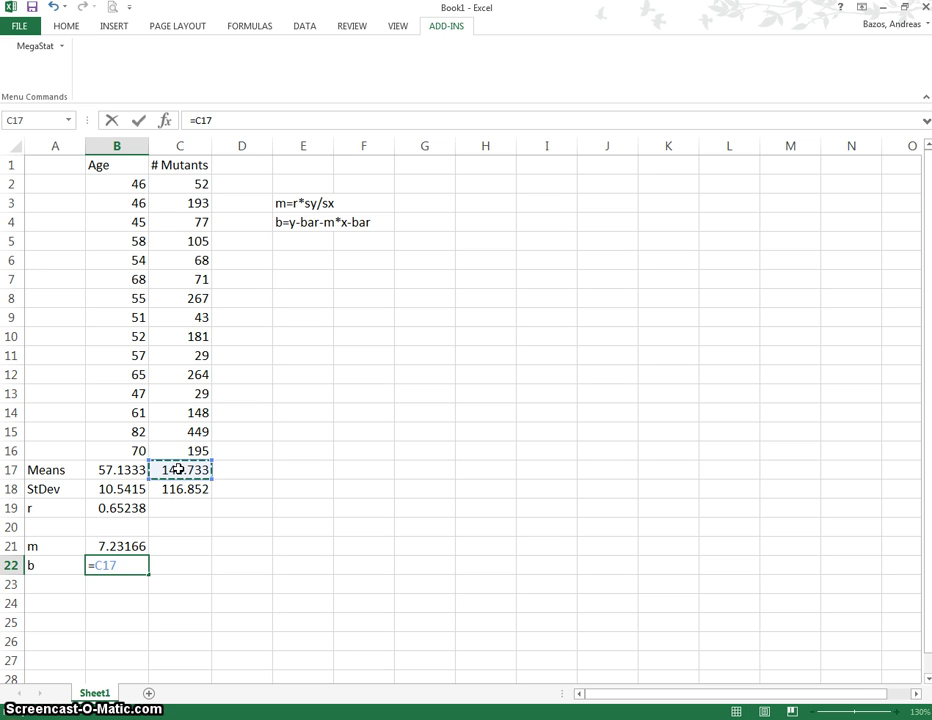
{"action": "type", "text": "-"}
{"action": "left_click", "coordinate": [134, 546]}
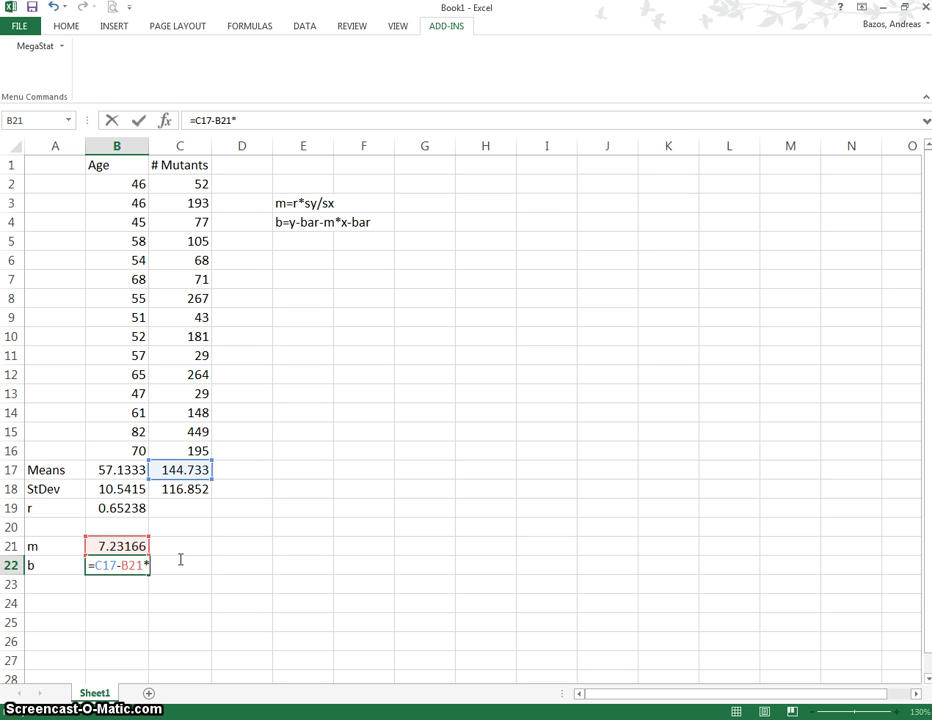
{"action": "type", "text": "*"}
{"action": "left_click", "coordinate": [113, 468]}
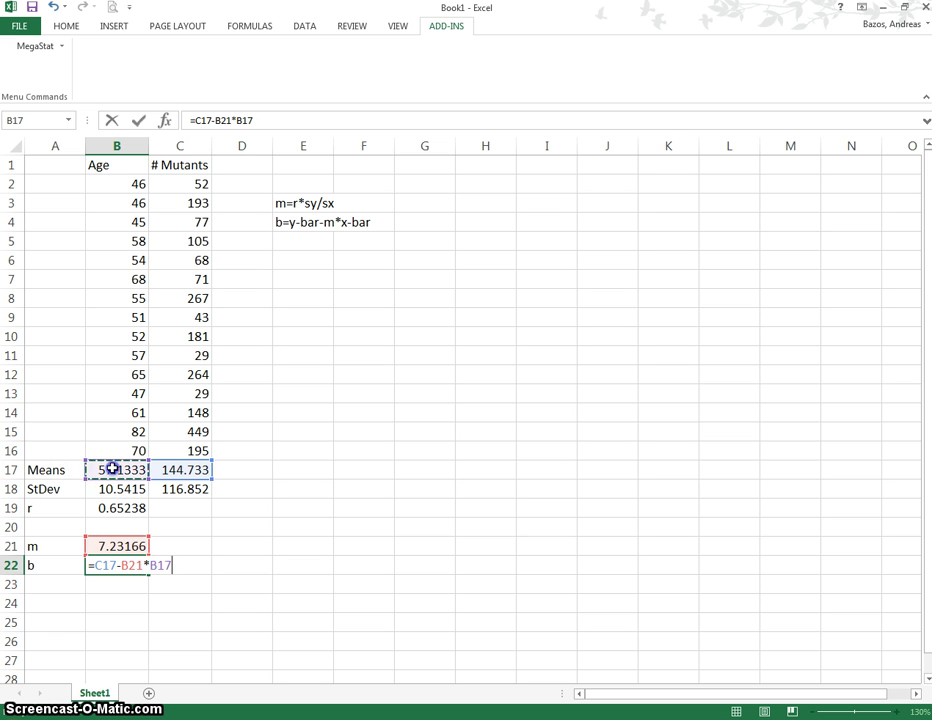
{"action": "key", "text": "Return"}
{"action": "left_click", "coordinate": [121, 566]}
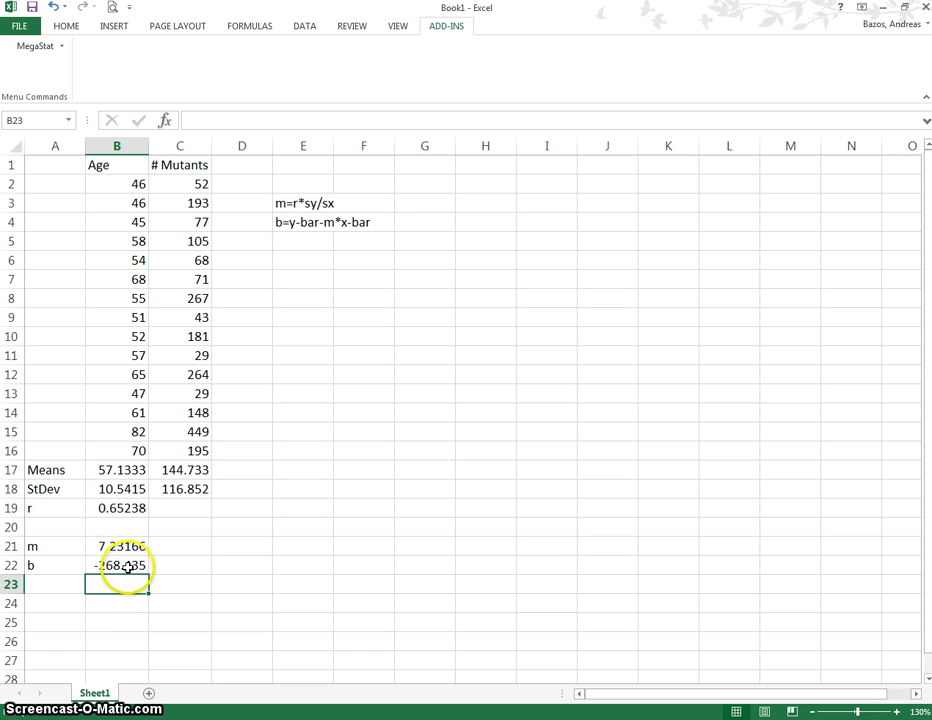
{"action": "left_click", "coordinate": [127, 546]}
{"action": "left_click", "coordinate": [128, 566]}
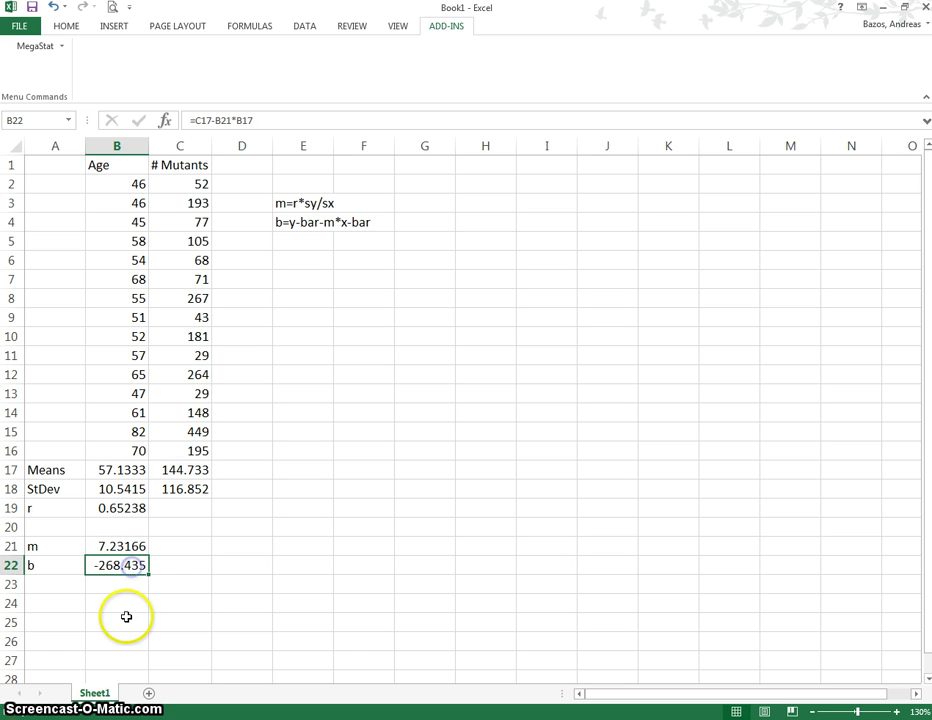
Write the regression equation y=7.23166x-268.435 in cell D21.
{"action": "left_click", "coordinate": [251, 549]}
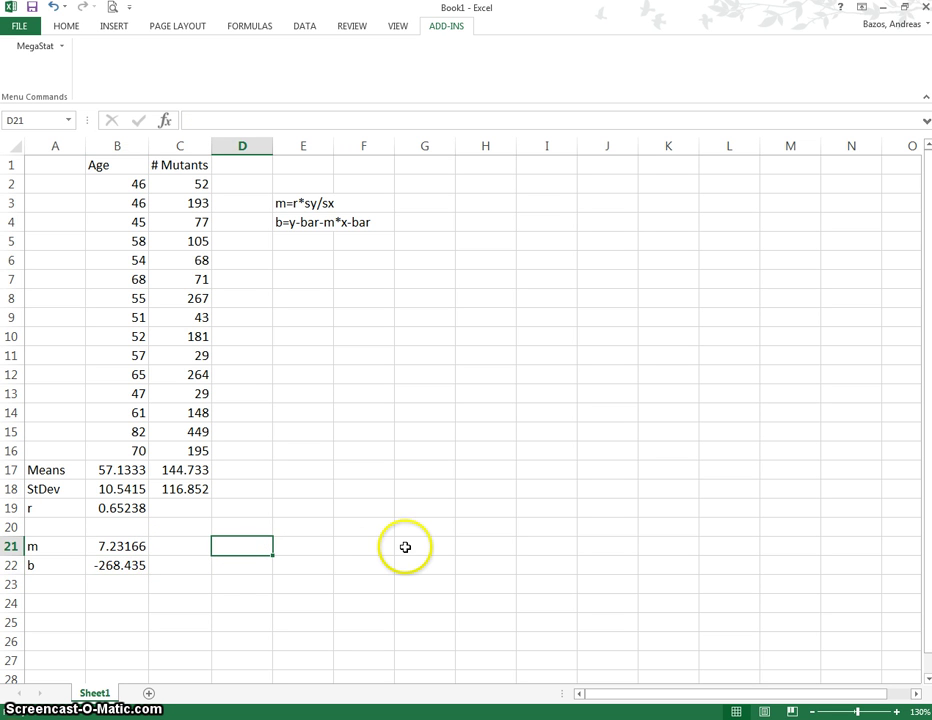
{"action": "type", "text": "y=7."}
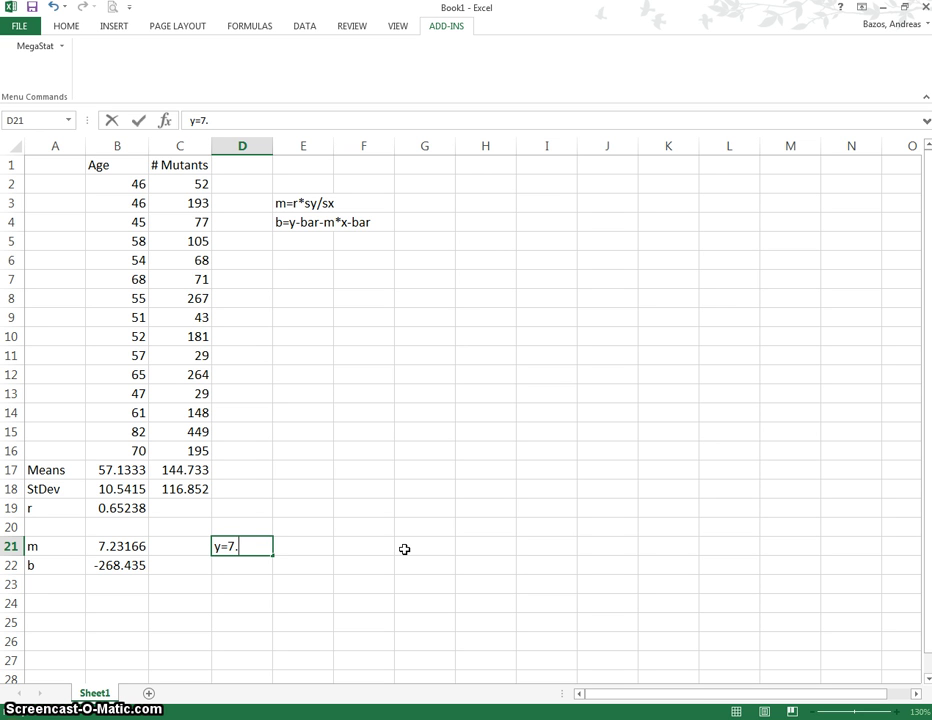
{"action": "type", "text": "23166x+"}
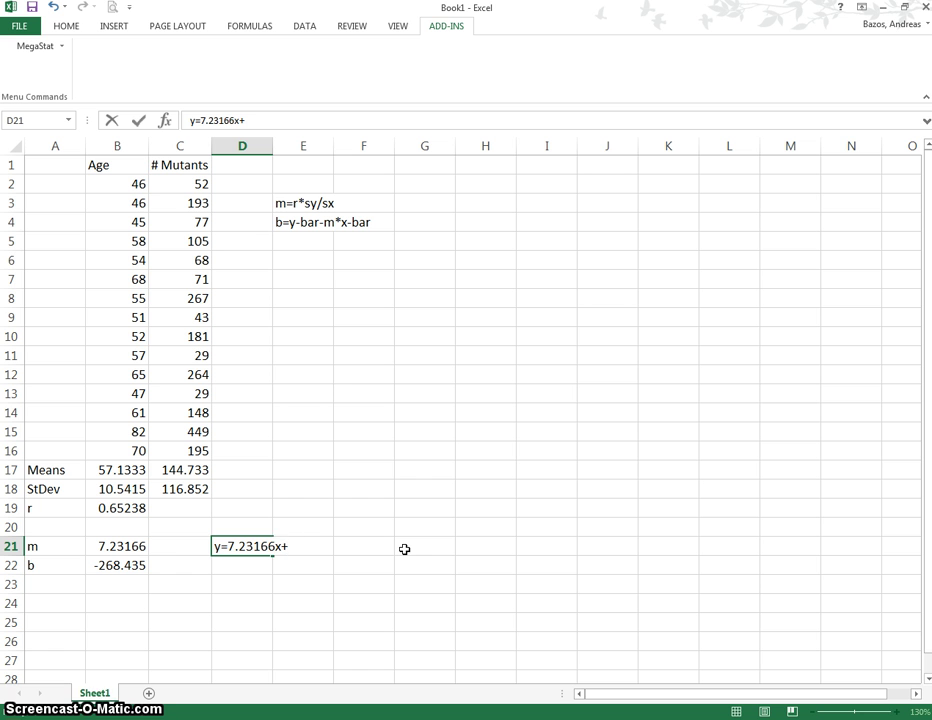
{"action": "key", "text": "BackSpace"}
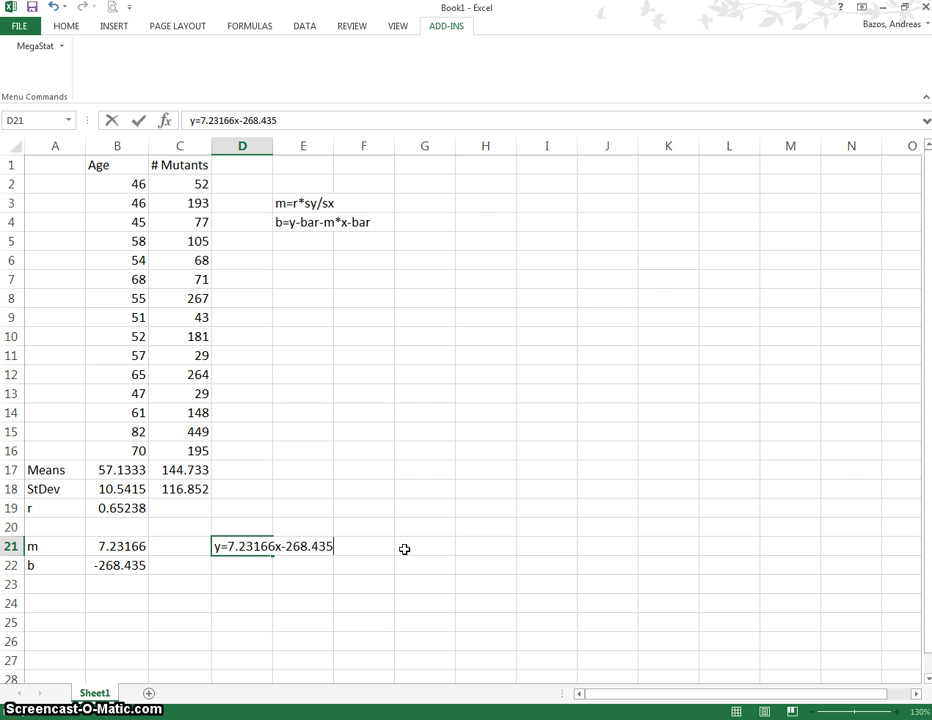
{"action": "key", "text": "Return"}
{"action": "left_click", "coordinate": [250, 586]}
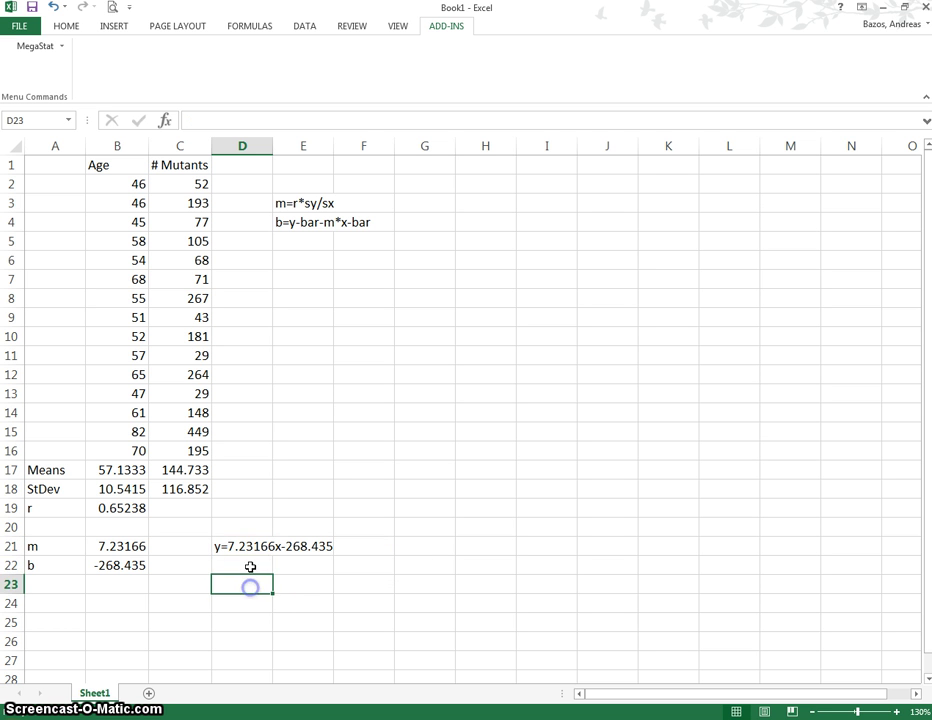
Review the equation in D21, then select empty cell B23.
{"action": "key", "text": "Up"}
{"action": "key", "text": "Up"}
{"action": "left_click", "coordinate": [258, 585]}
{"action": "left_click", "coordinate": [250, 568]}
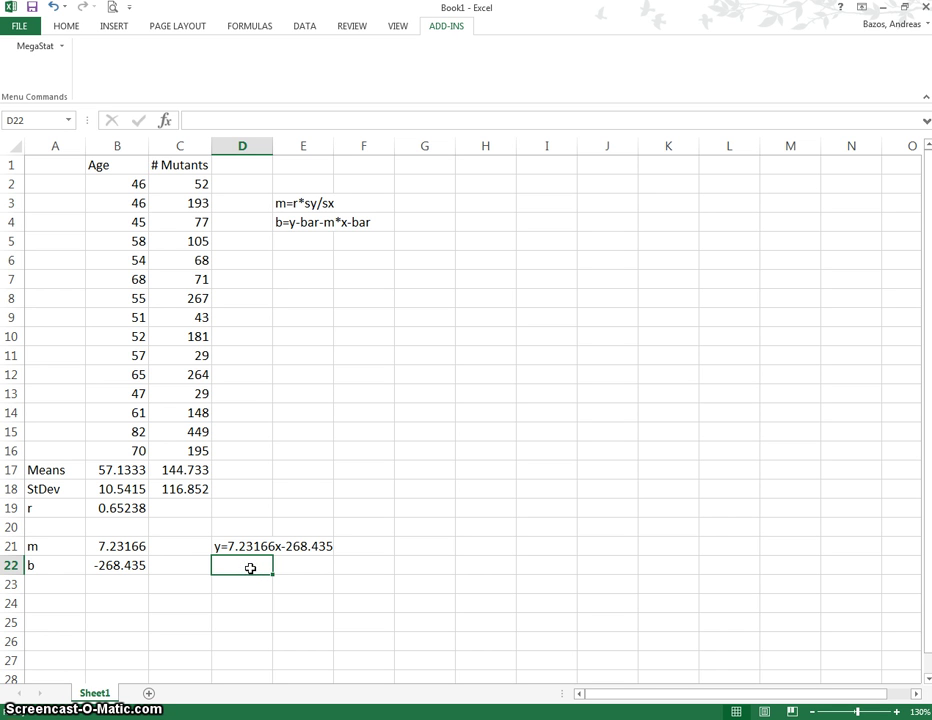
{"action": "left_click", "coordinate": [246, 549]}
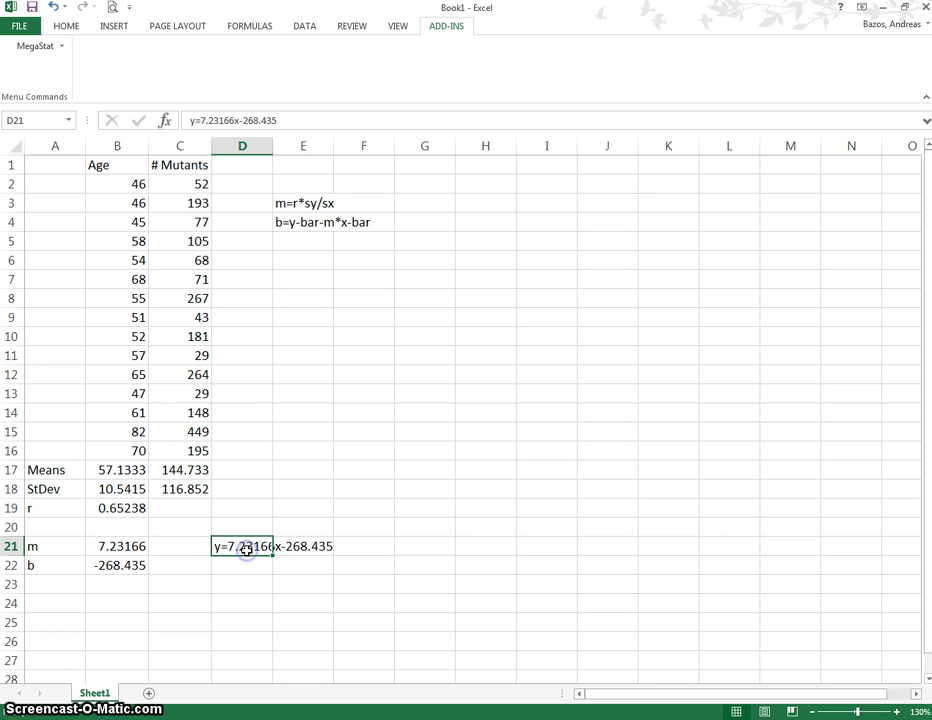
{"action": "left_click", "coordinate": [138, 590]}
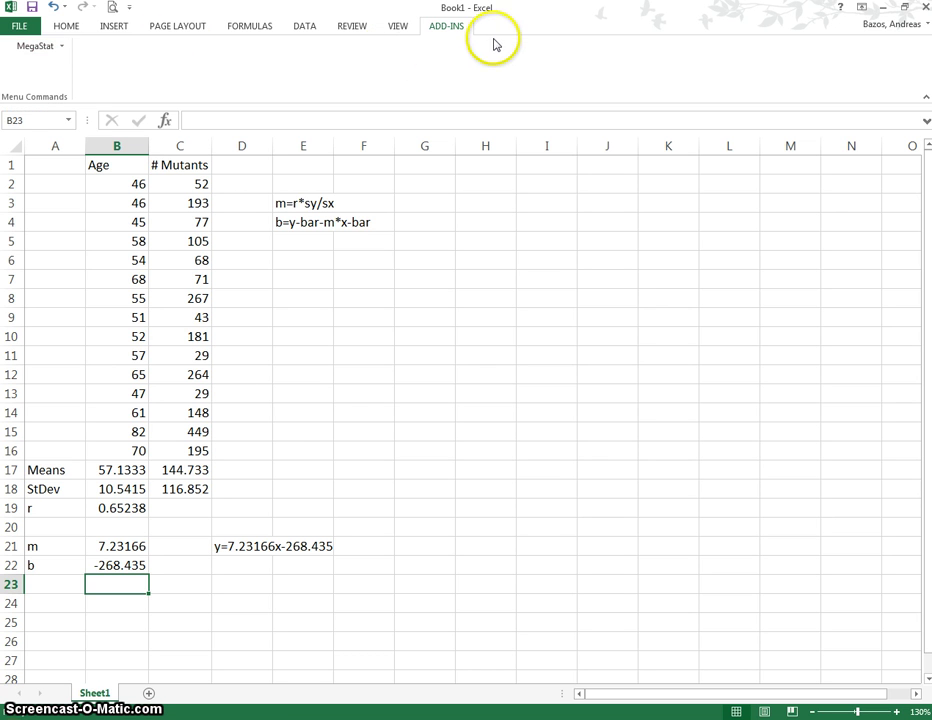
Open MegaStat's Correlation / Regression Scatterplot dialog.
{"action": "left_click", "coordinate": [56, 48]}
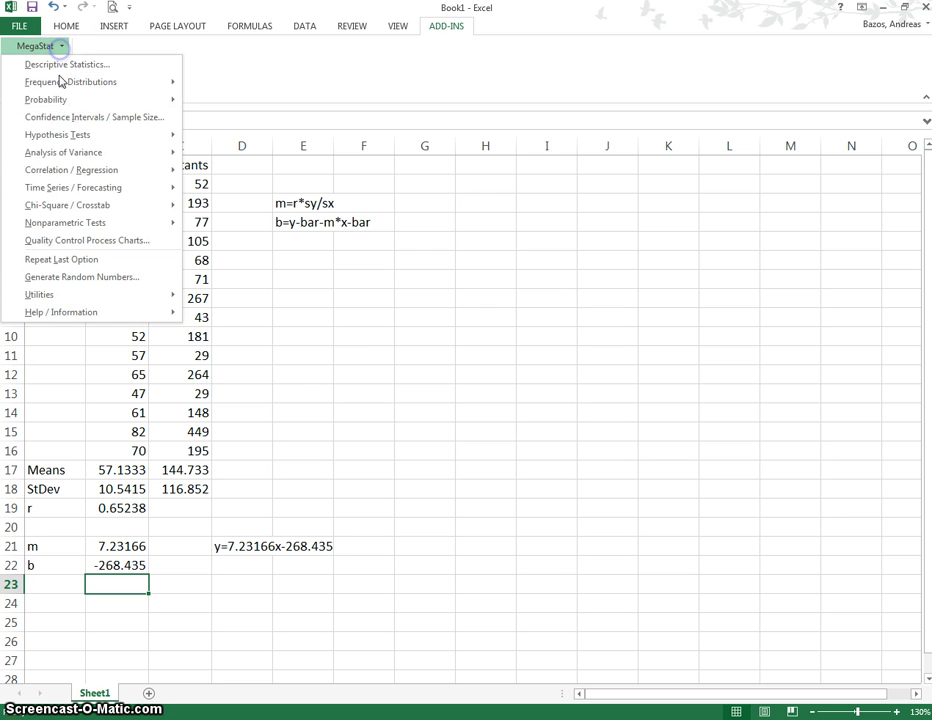
{"action": "mouse_move", "coordinate": [88, 170]}
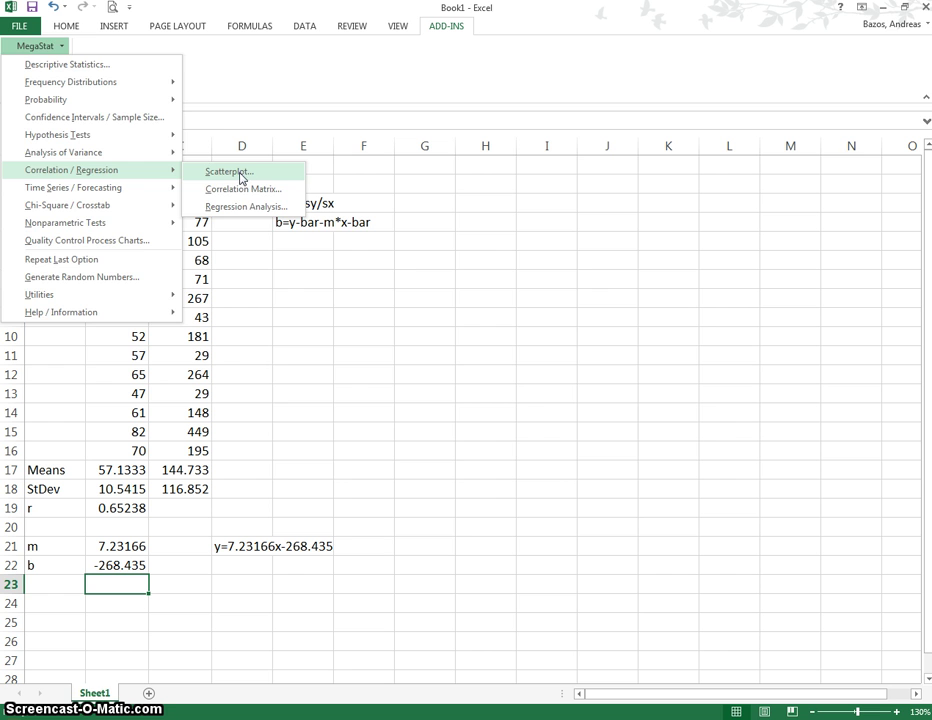
{"action": "left_click", "coordinate": [241, 178]}
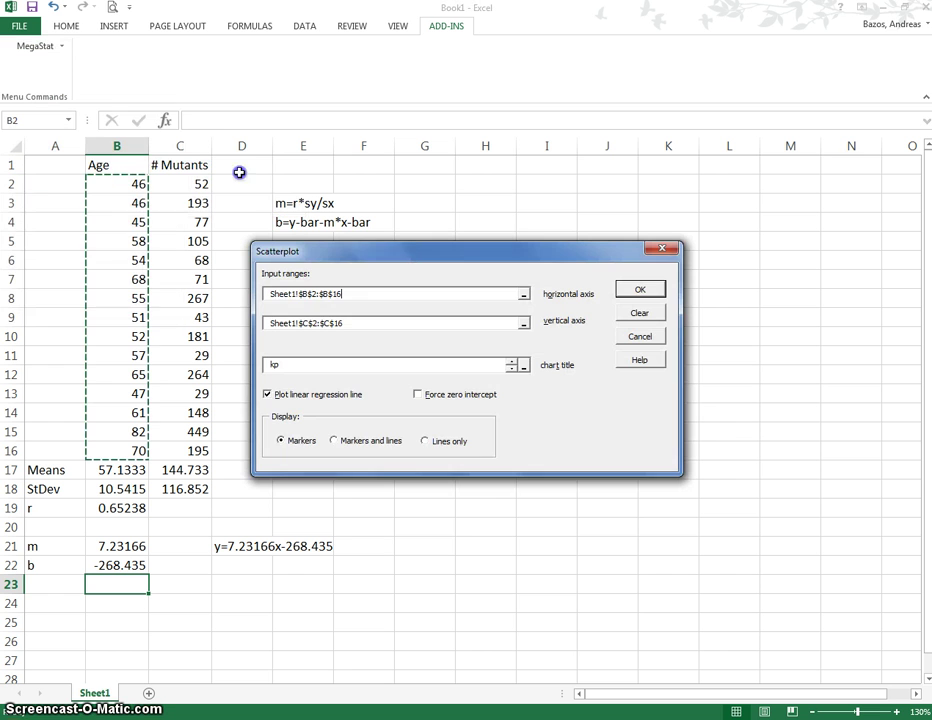
Clear the prefilled horizontal and vertical axis ranges and the old chart title.
{"action": "left_click", "coordinate": [369, 293]}
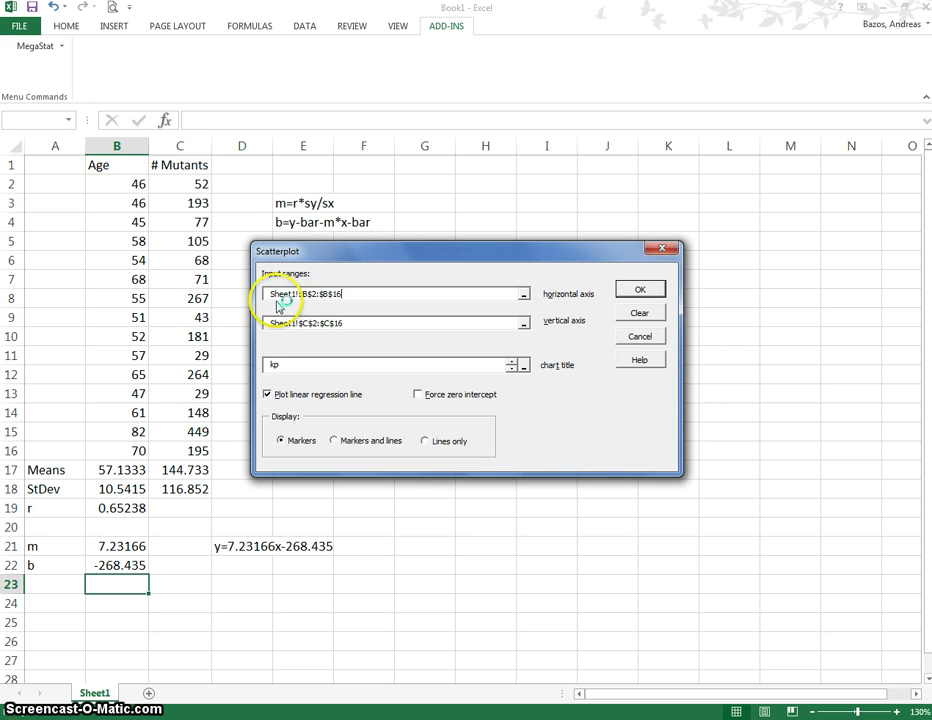
{"action": "left_click_drag", "start_coordinate": [354, 293], "coordinate": [233, 293]}
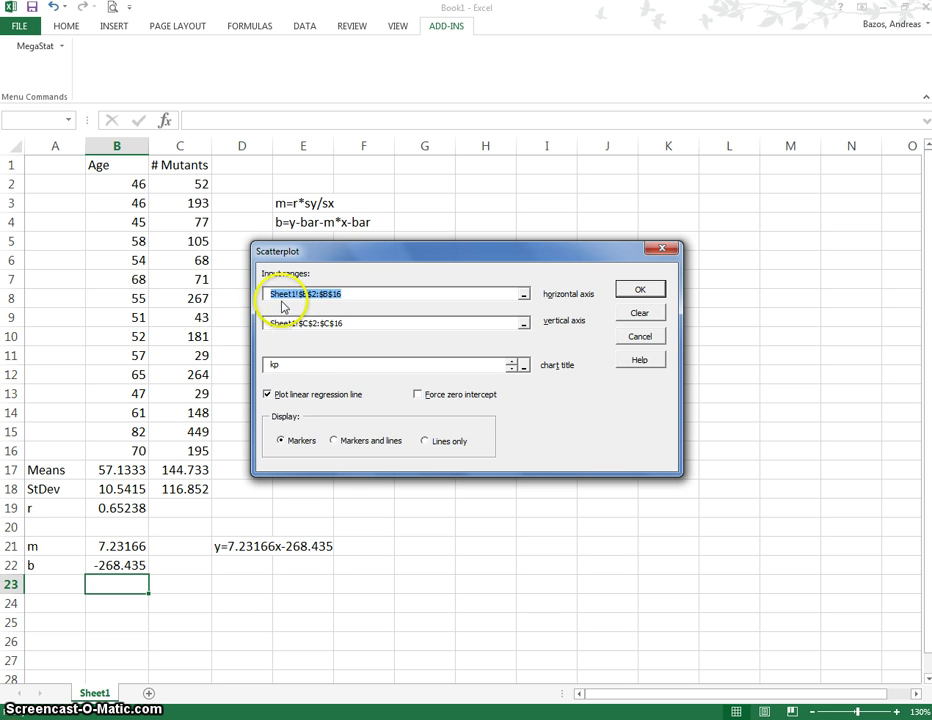
{"action": "key", "text": "Delete"}
{"action": "left_click_drag", "start_coordinate": [366, 322], "coordinate": [229, 318]}
{"action": "key", "text": "Delete"}
{"action": "left_click", "coordinate": [306, 371]}
{"action": "key", "text": "BackSpace"}
{"action": "key", "text": "BackSpace"}
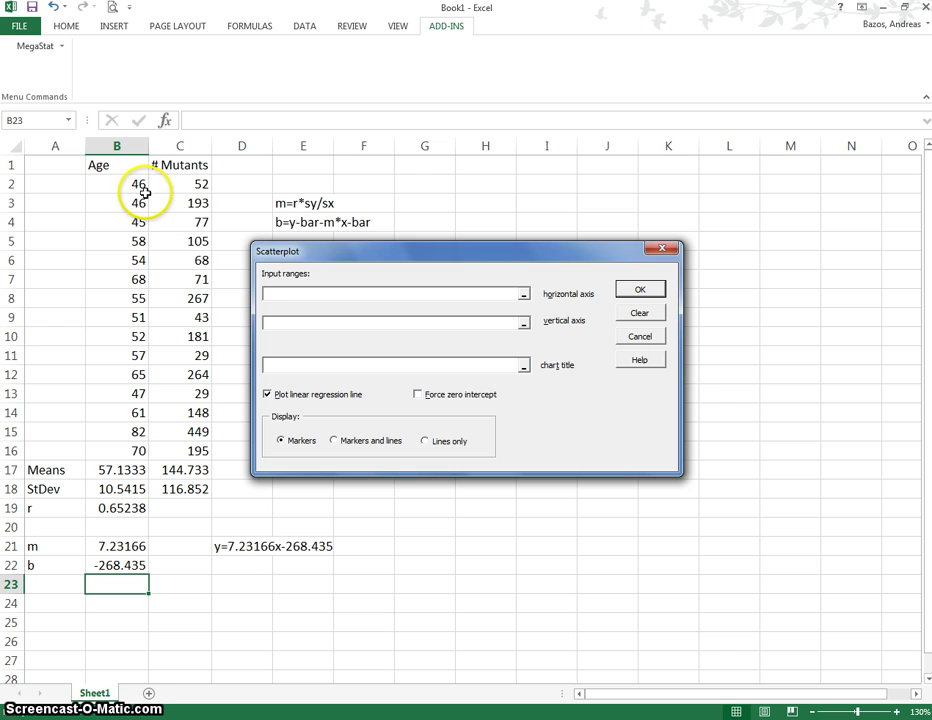
Set horizontal axis B2:B16, vertical axis C2:C16, and chart title 'ghasdg'.
{"action": "left_click_drag", "start_coordinate": [119, 184], "coordinate": [130, 449]}
{"action": "left_click", "coordinate": [362, 322]}
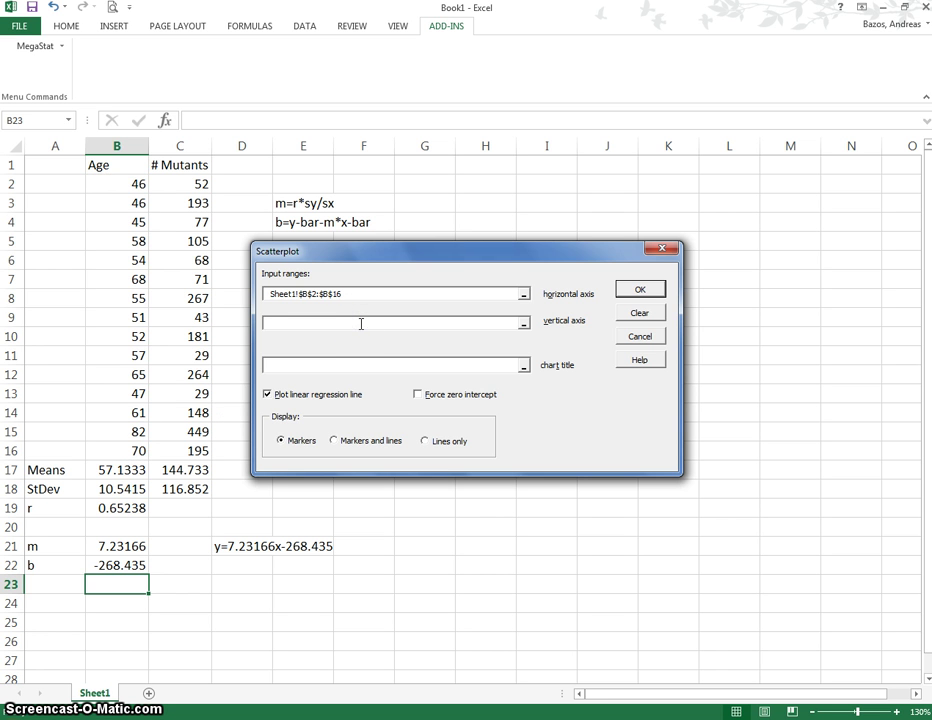
{"action": "left_click", "coordinate": [360, 323]}
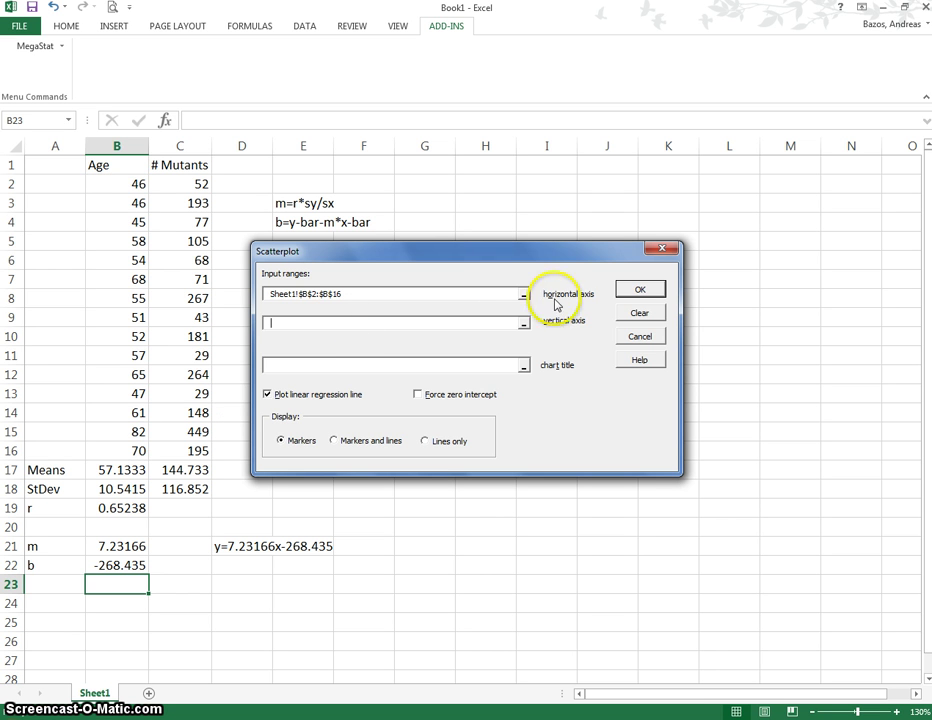
{"action": "left_click_drag", "start_coordinate": [192, 184], "coordinate": [198, 445]}
{"action": "left_click", "coordinate": [321, 364]}
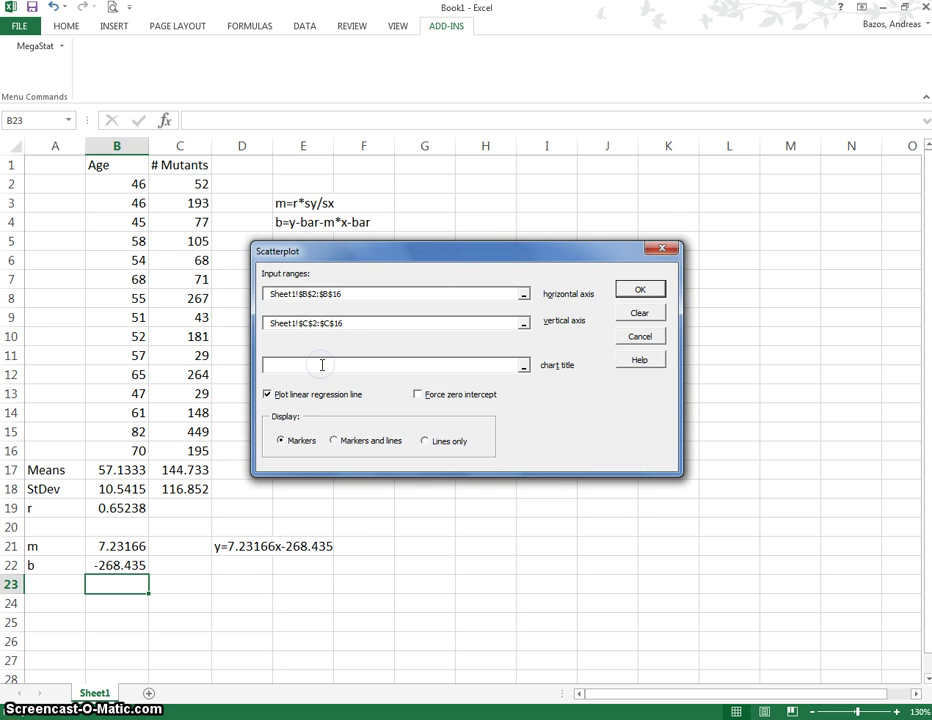
{"action": "type", "text": "ghasd"}
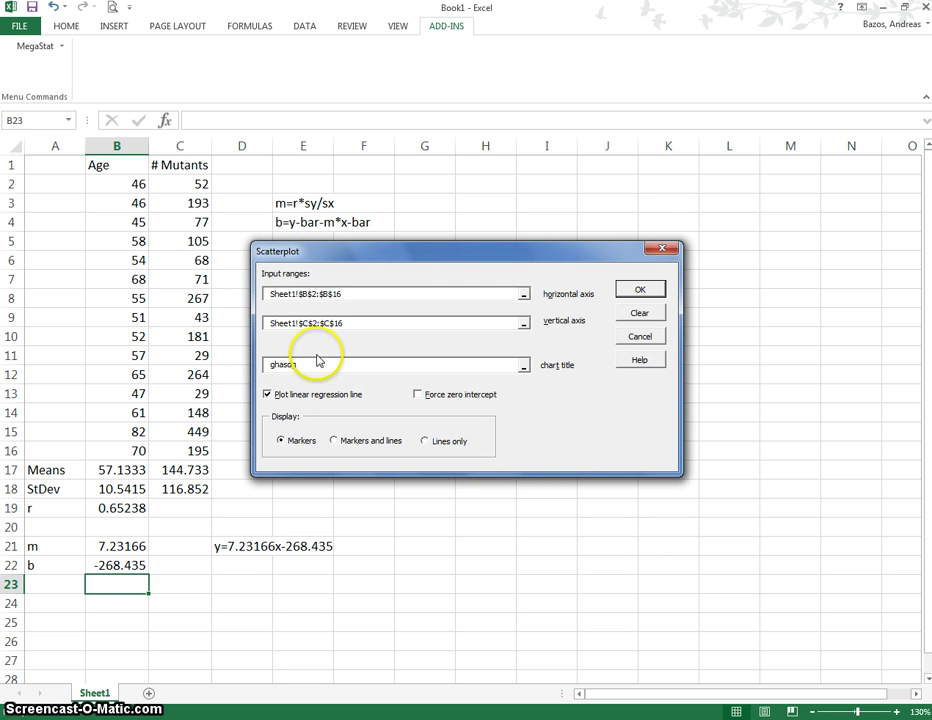
{"action": "type", "text": "g"}
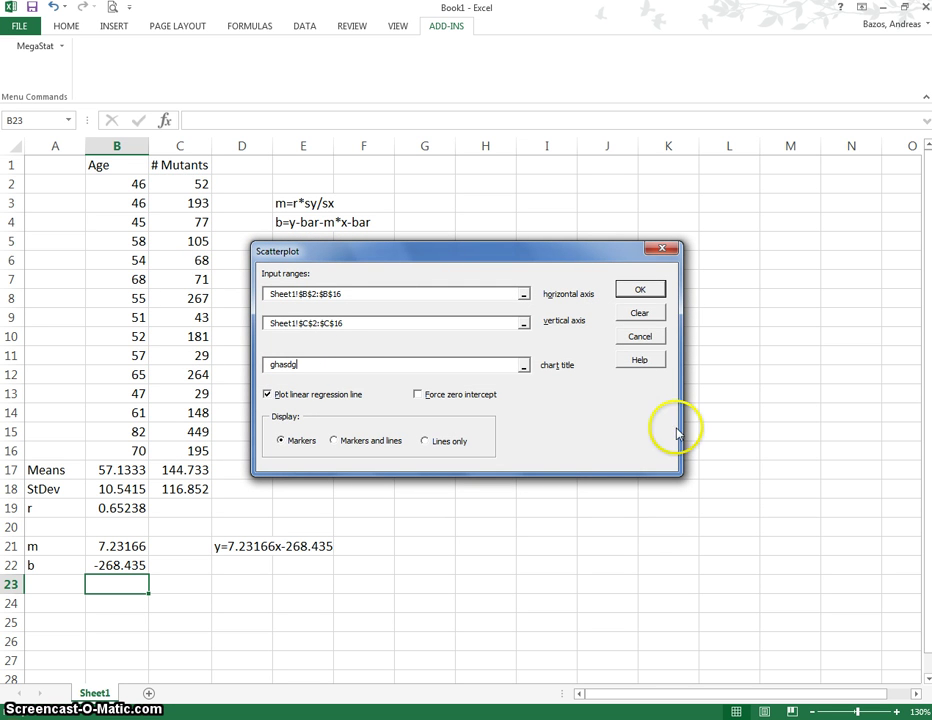
Keep 'Plot linear regression line' checked and create the scatterplot.
{"action": "left_click", "coordinate": [639, 291]}
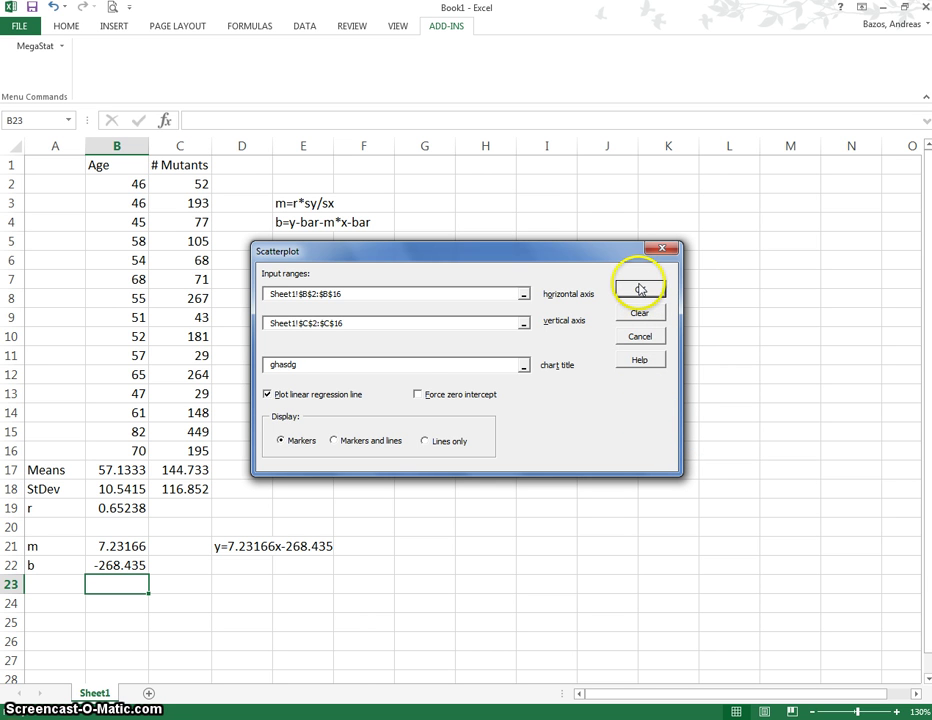
{"action": "left_click", "coordinate": [300, 410]}
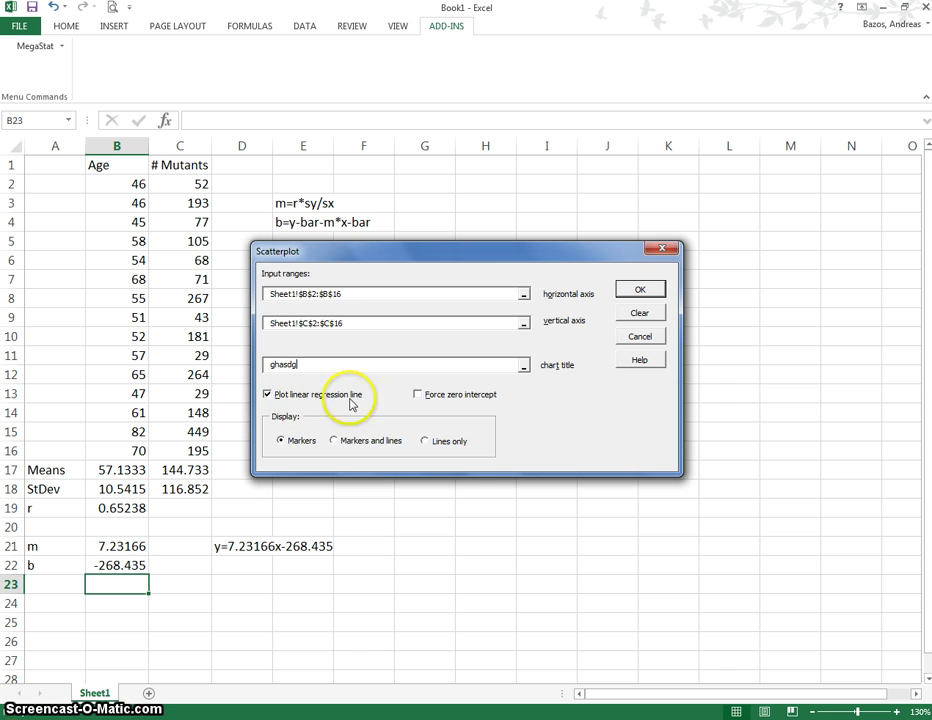
{"action": "left_click", "coordinate": [268, 396]}
{"action": "left_click", "coordinate": [268, 395]}
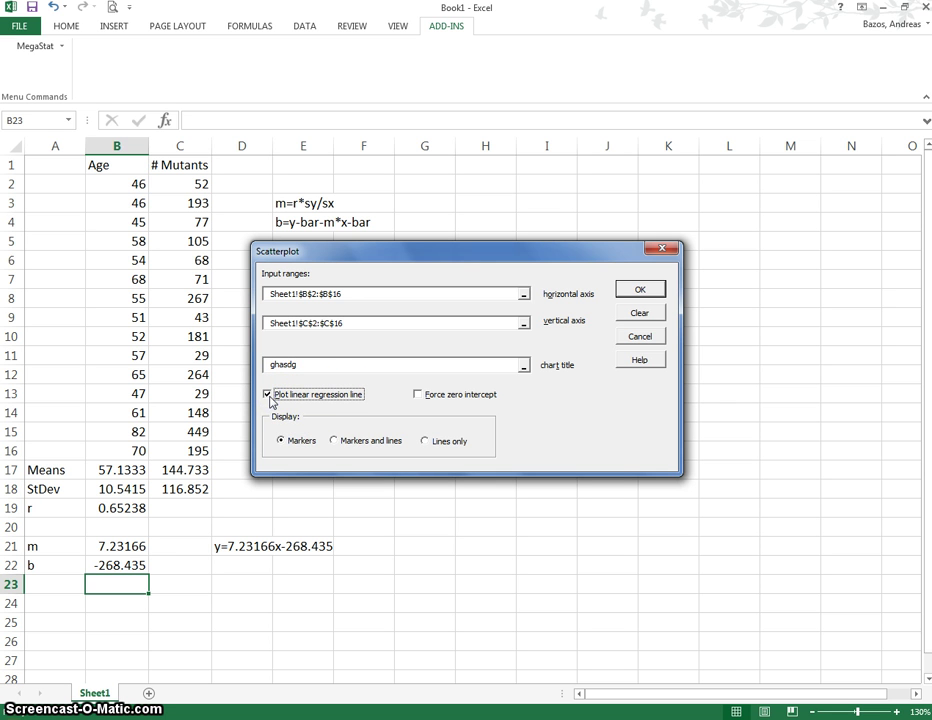
{"action": "left_click", "coordinate": [641, 292]}
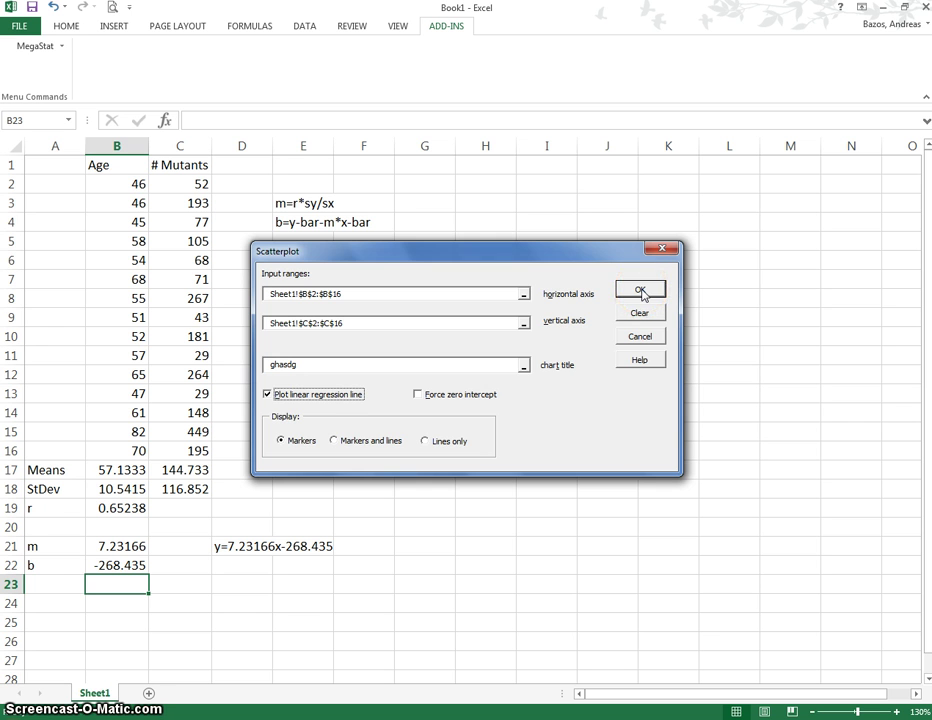
{"action": "left_click", "coordinate": [641, 291]}
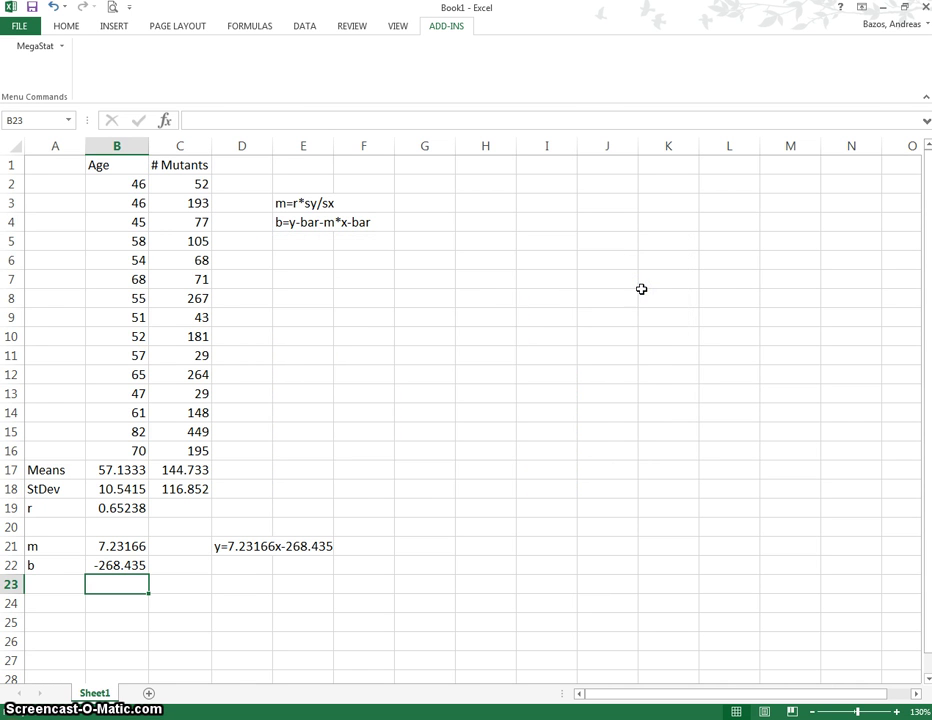
Open the trendline label text for editing, caret after '268.435' in y = 7.232x - 268.435.
{"action": "left_click", "coordinate": [312, 330]}
{"action": "left_click", "coordinate": [296, 344]}
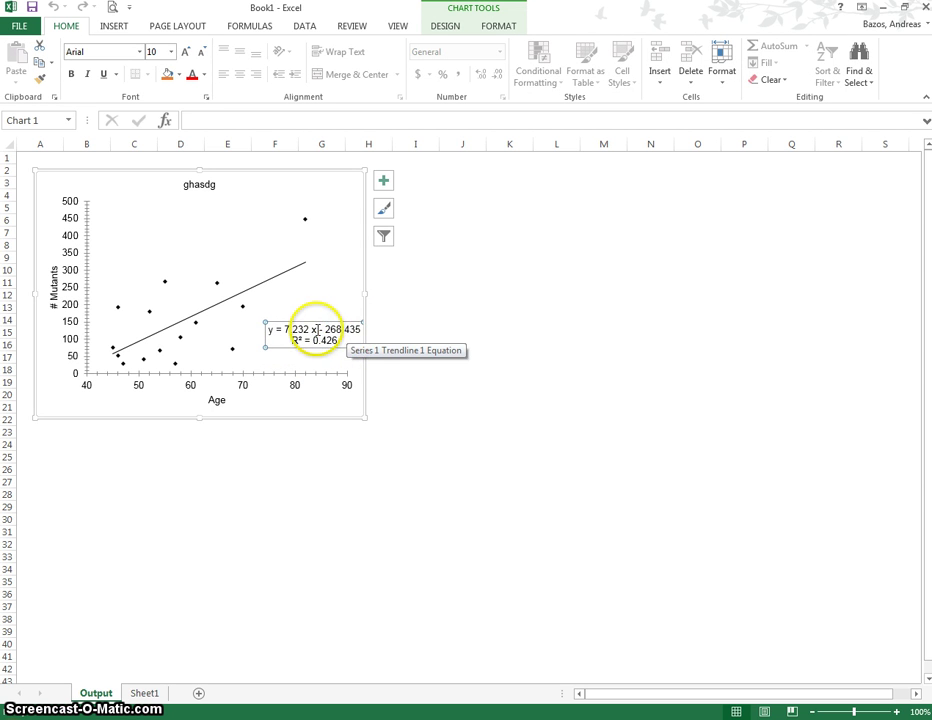
{"action": "left_click", "coordinate": [307, 329]}
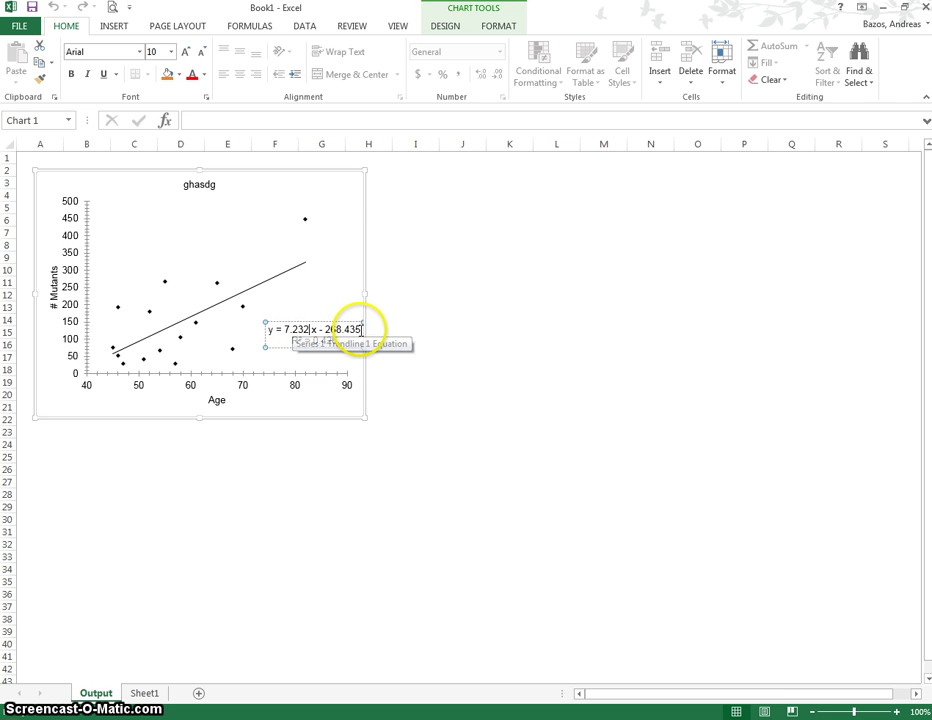
{"action": "left_click", "coordinate": [358, 328]}
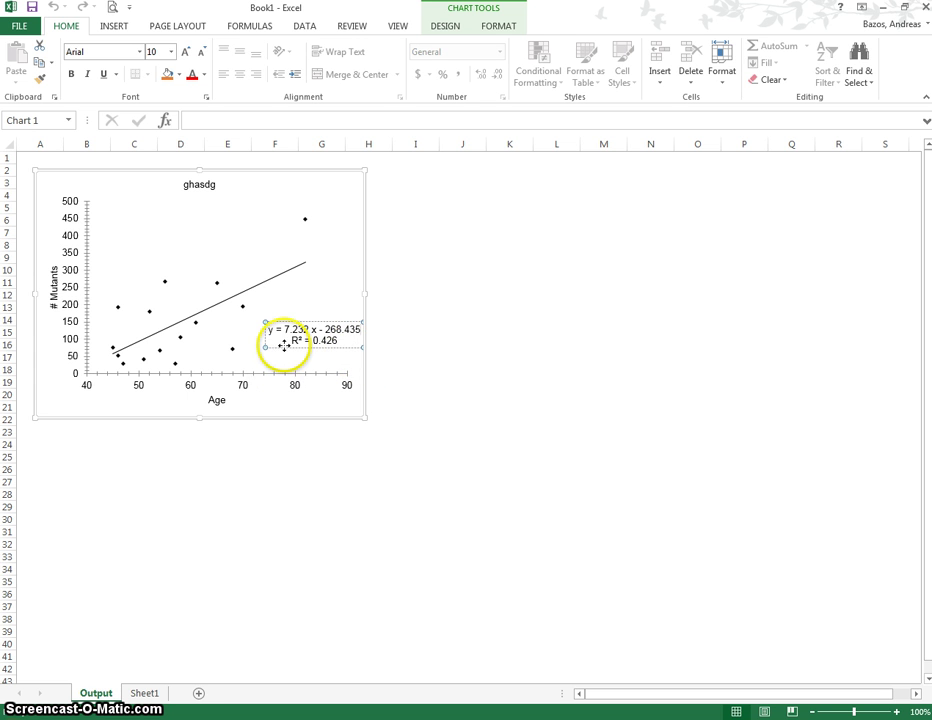
Inspect the label's R² = 0.426 line by selecting it, then move the caret to its end.
{"action": "left_click_drag", "start_coordinate": [345, 340], "coordinate": [284, 347]}
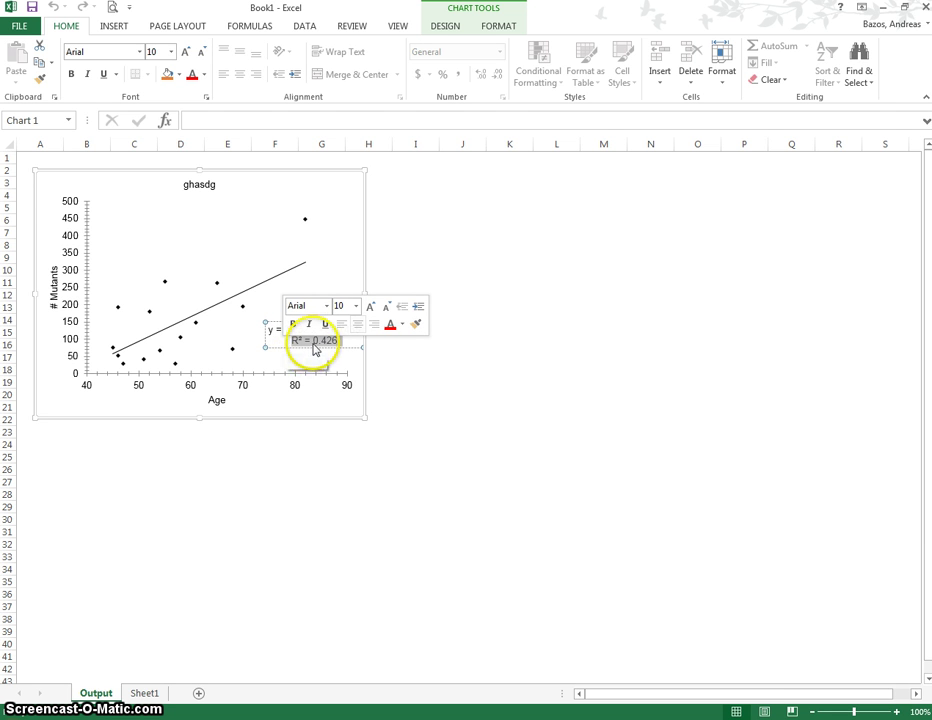
{"action": "left_click", "coordinate": [316, 341]}
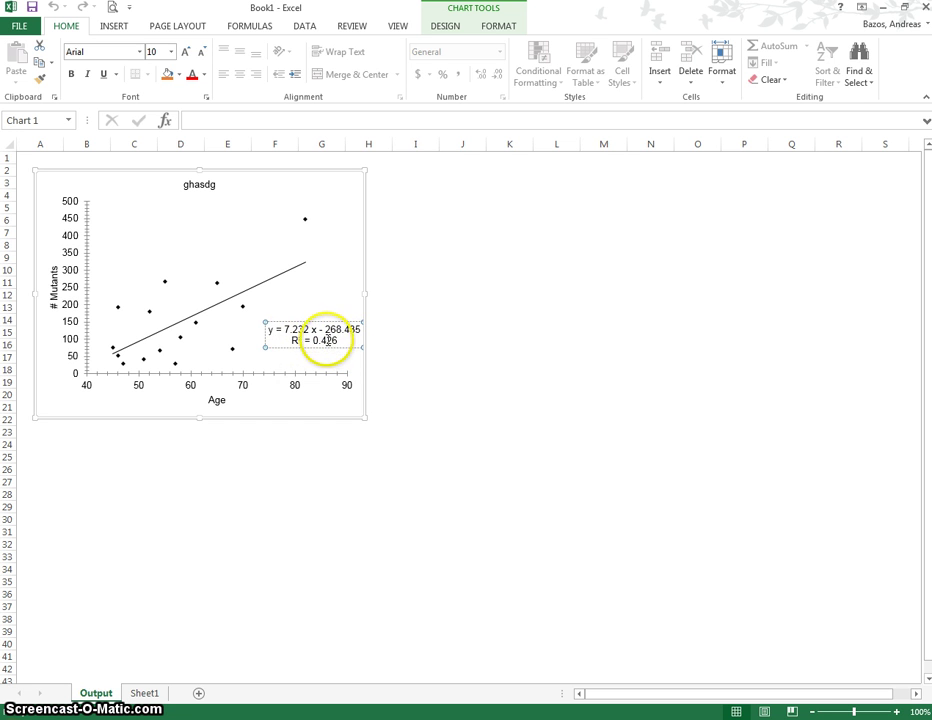
{"action": "key", "text": "End"}
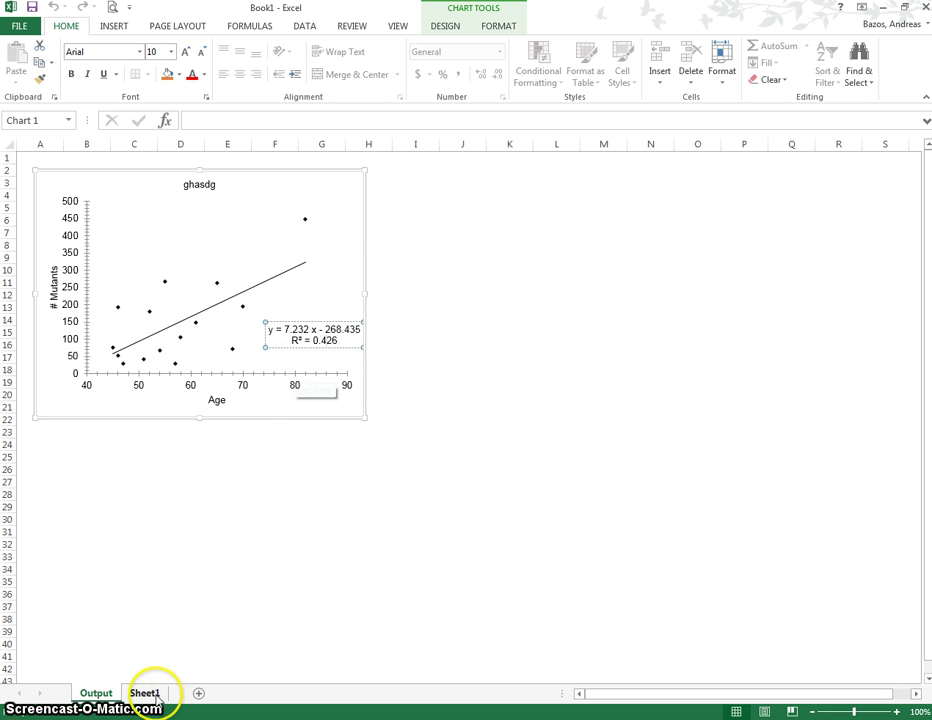
{"action": "left_click", "coordinate": [240, 709]}
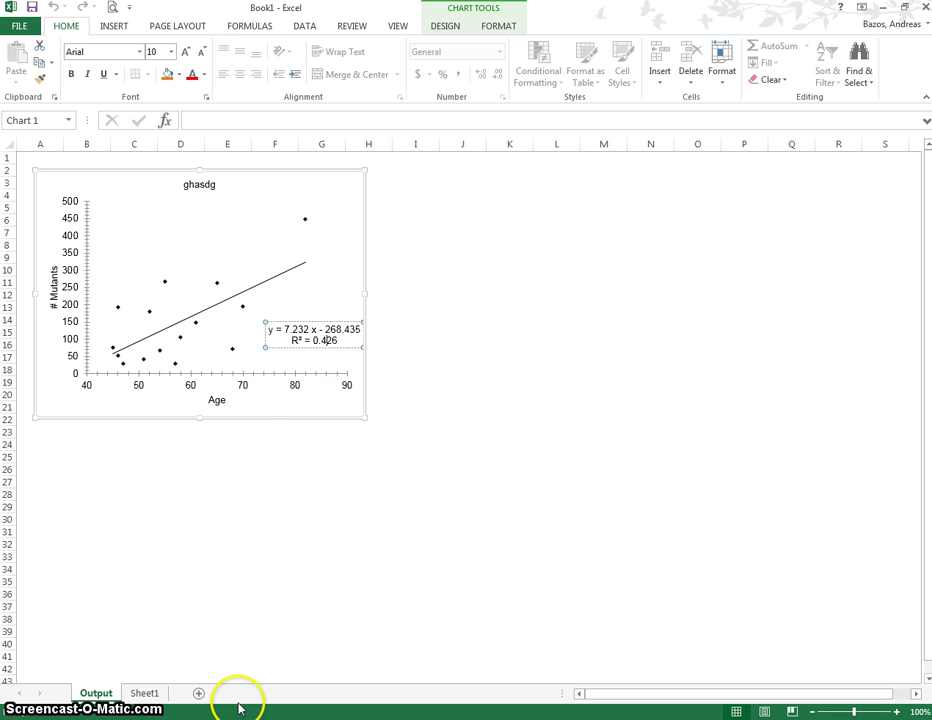